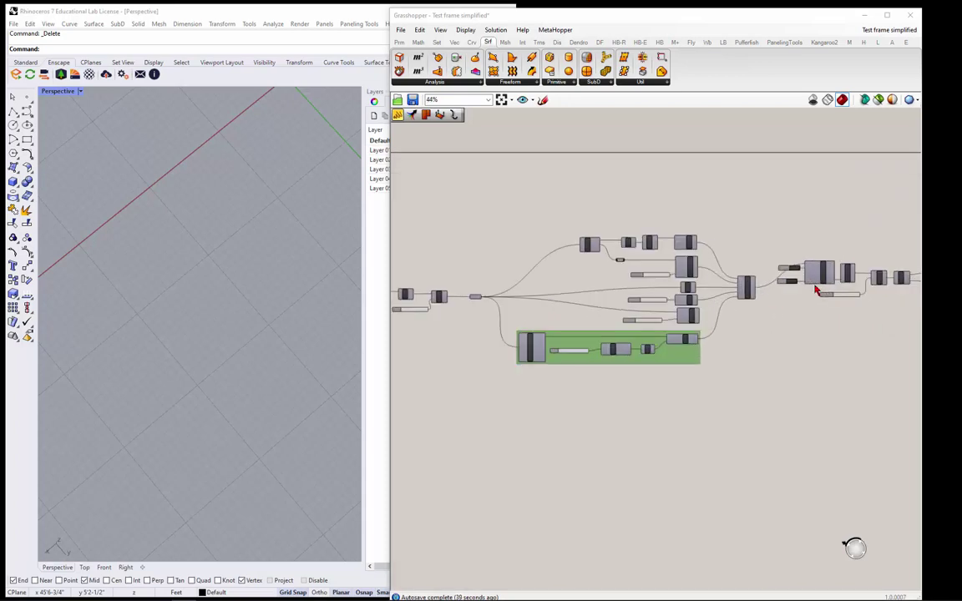
- Show the preview of the Solver component and run the simulation briefly by switching Run to True and back to False
{"action": "scroll", "coordinate": [817, 289], "scroll_direction": "up", "scroll_amount": 4}
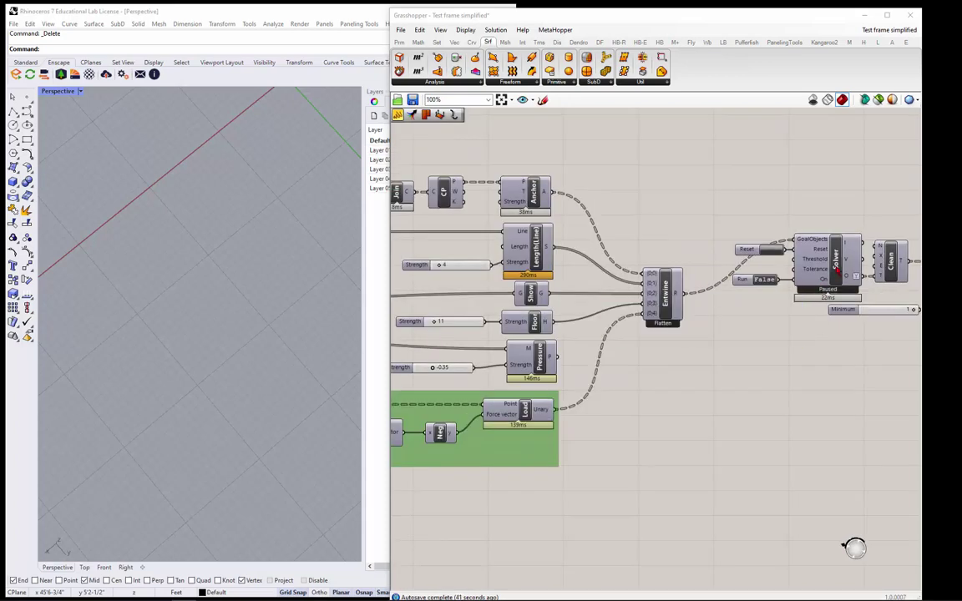
{"action": "right_click", "coordinate": [835, 268]}
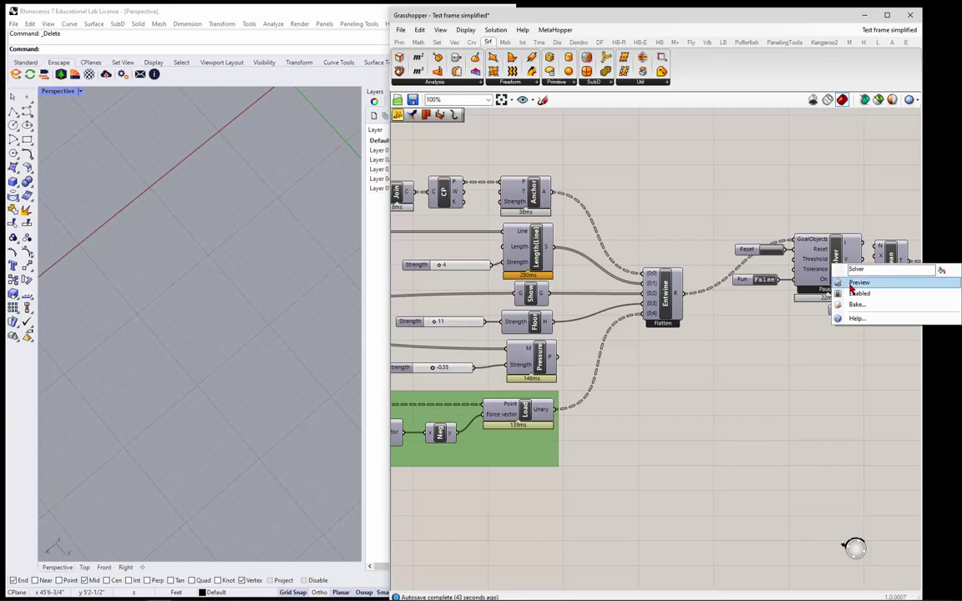
{"action": "left_click", "coordinate": [851, 288]}
{"action": "right_click_drag", "start_coordinate": [247, 262], "coordinate": [259, 240]}
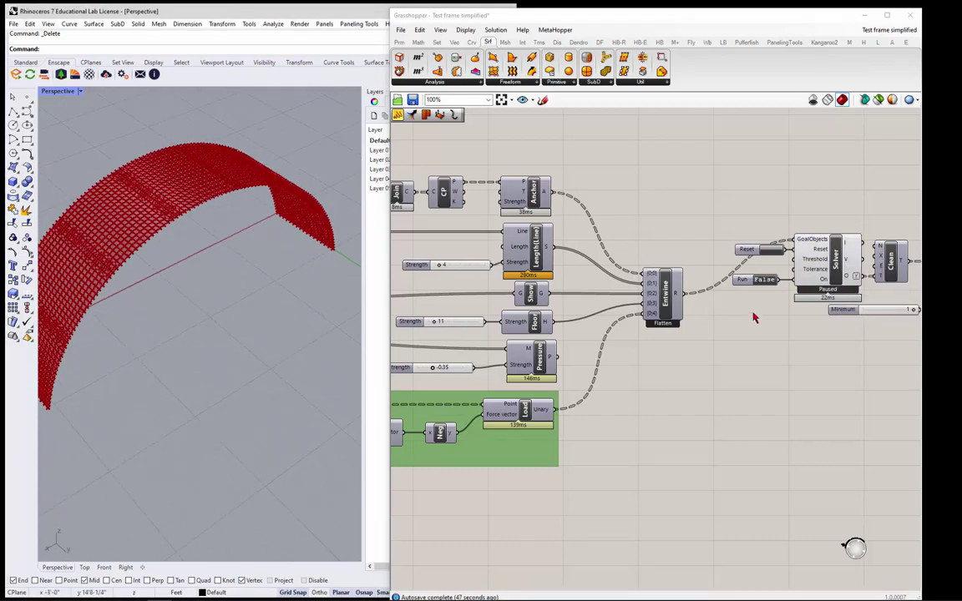
{"action": "double_click", "coordinate": [764, 280]}
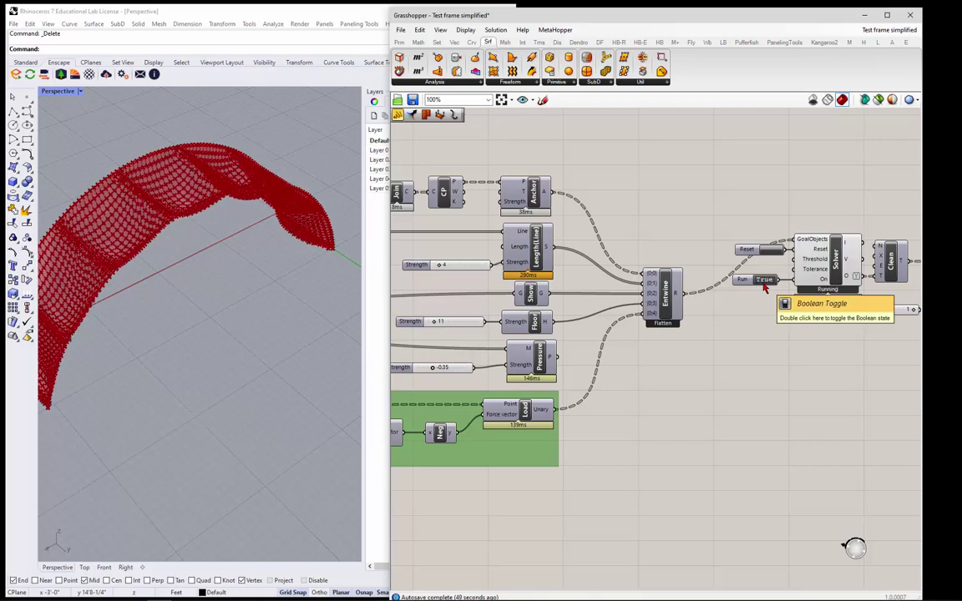
{"action": "double_click", "coordinate": [764, 284]}
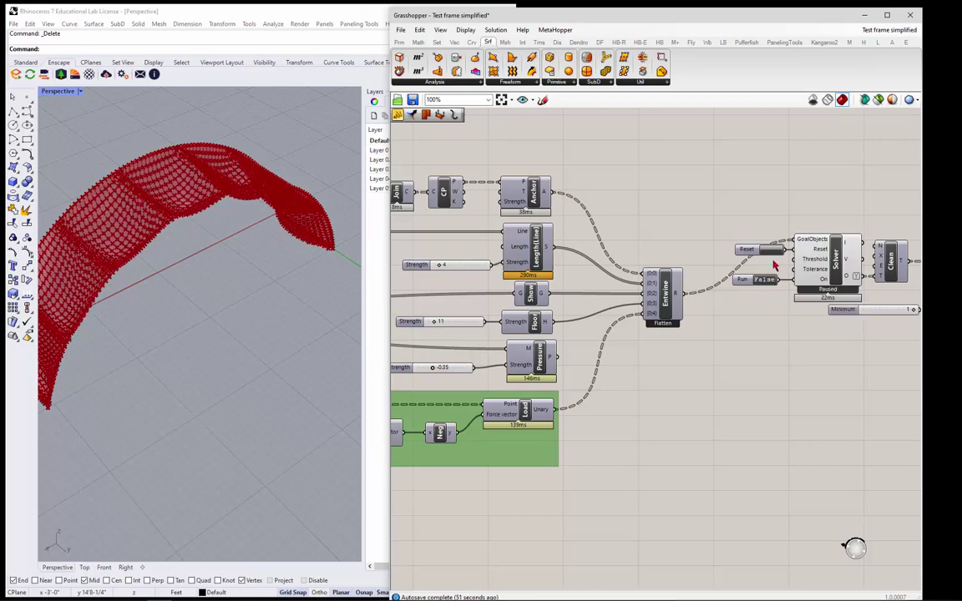
- Hide the preview of the Solver component
{"action": "left_click", "coordinate": [831, 260]}
{"action": "right_click", "coordinate": [831, 261]}
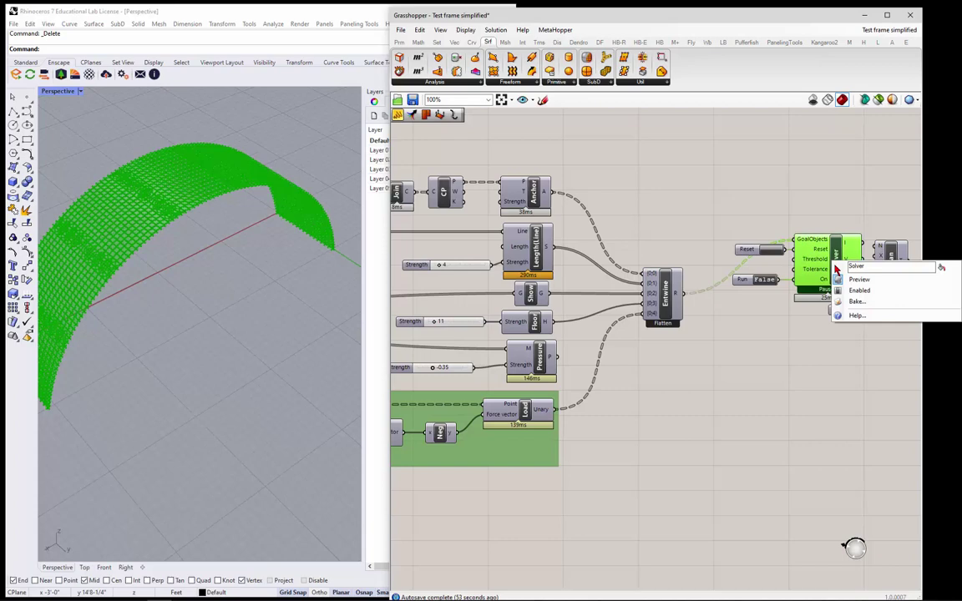
{"action": "left_click", "coordinate": [857, 281]}
- Show the previews of the TweenCrv and Loft components in the green group at the start of the definition
{"action": "scroll", "coordinate": [810, 334], "scroll_direction": "down", "scroll_amount": 5}
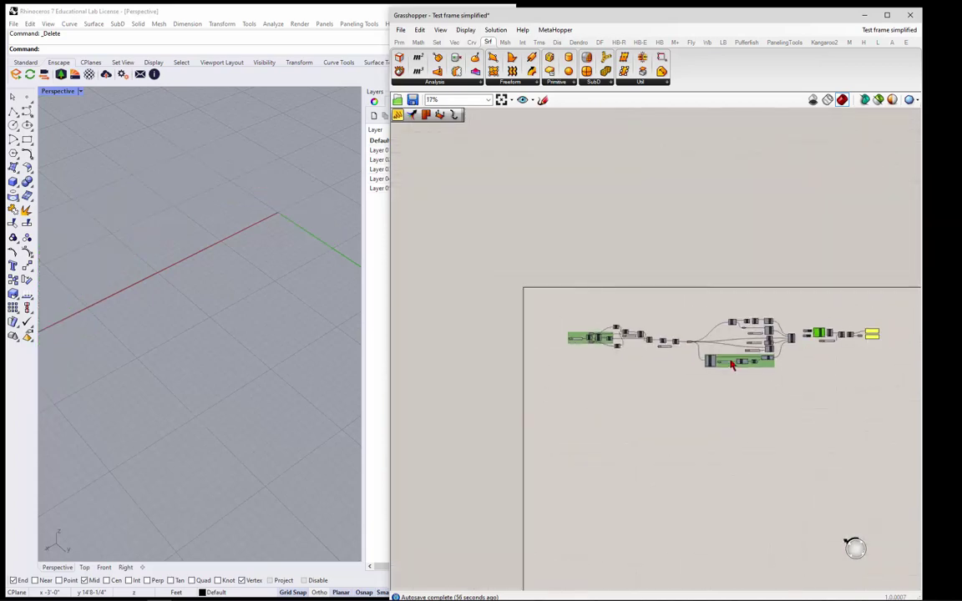
{"action": "scroll", "coordinate": [609, 339], "scroll_direction": "up", "scroll_amount": 5}
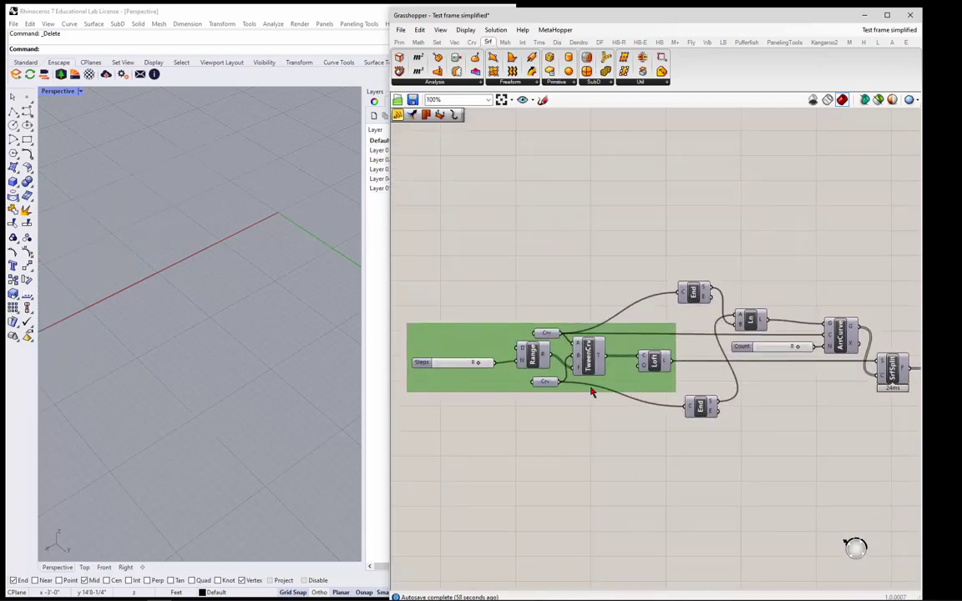
{"action": "left_click", "coordinate": [587, 360]}
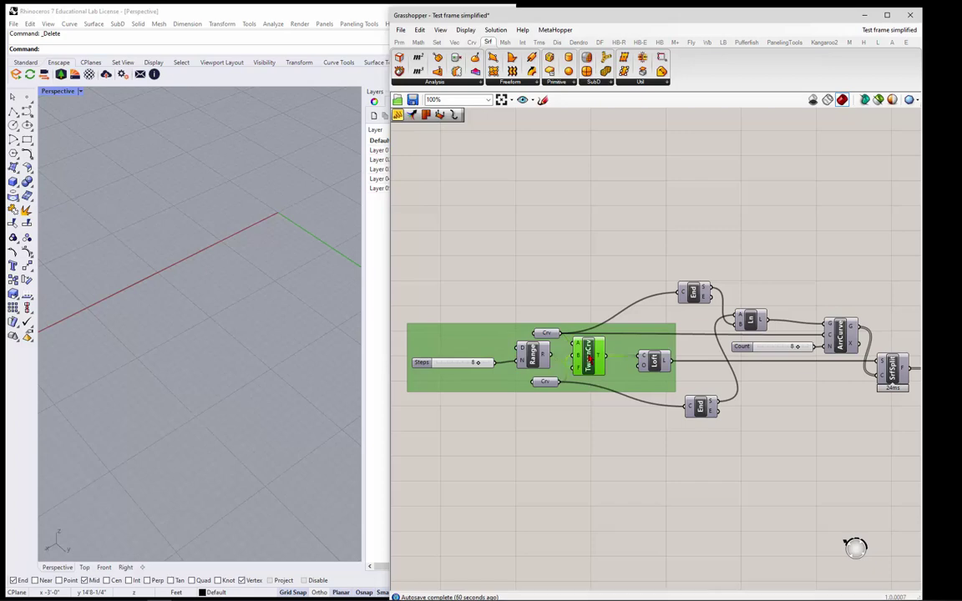
{"action": "right_click", "coordinate": [589, 351]}
{"action": "left_click", "coordinate": [606, 372]}
{"action": "left_click", "coordinate": [654, 361]}
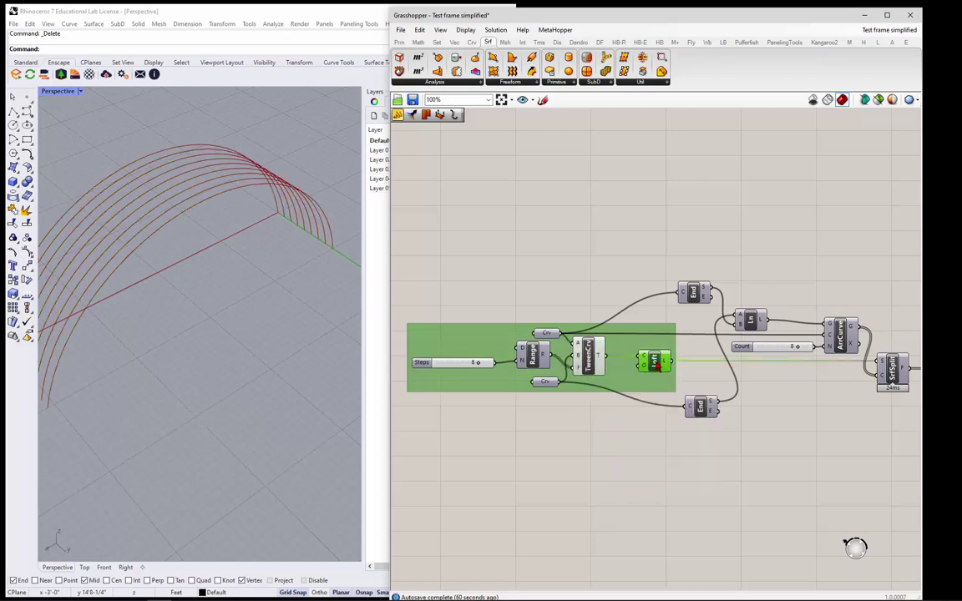
{"action": "right_click", "coordinate": [660, 361]}
{"action": "left_click", "coordinate": [678, 377]}
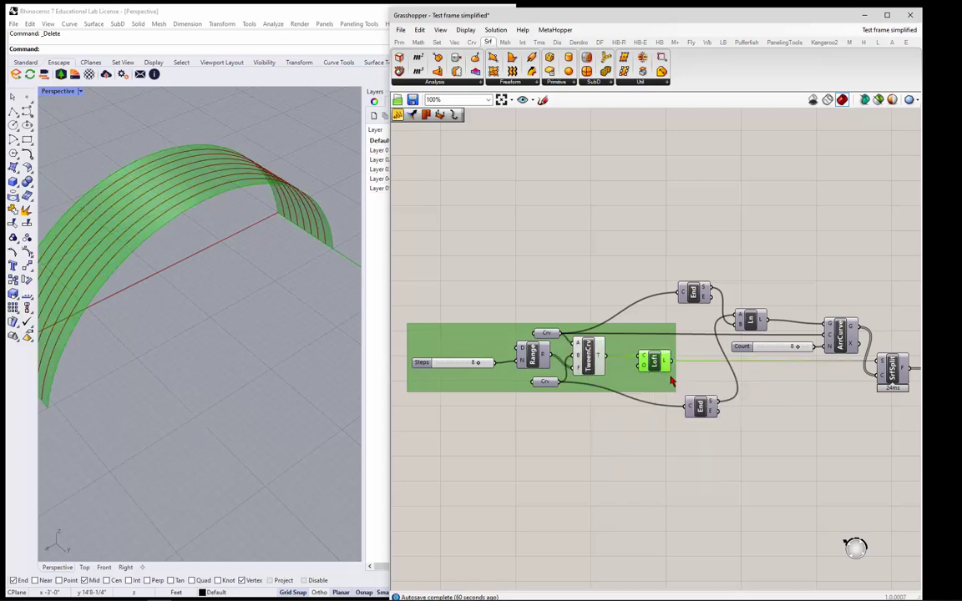
- Show the preview of the ArrCurve component that feeds the surface split
{"action": "scroll", "coordinate": [576, 326], "scroll_direction": "down", "scroll_amount": 3}
{"action": "scroll", "coordinate": [718, 330], "scroll_direction": "up", "scroll_amount": 5}
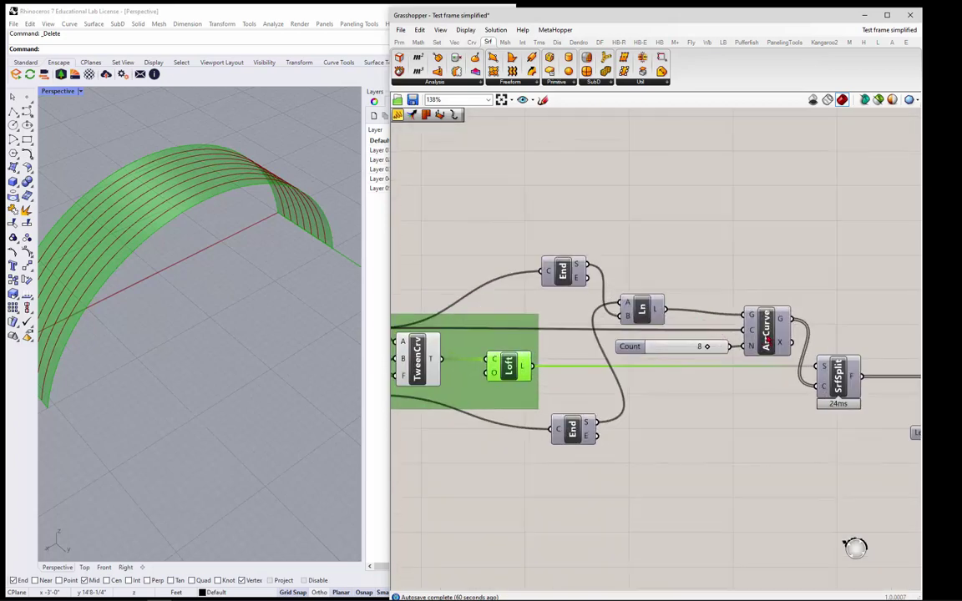
{"action": "left_click", "coordinate": [767, 341]}
{"action": "right_click", "coordinate": [763, 339]}
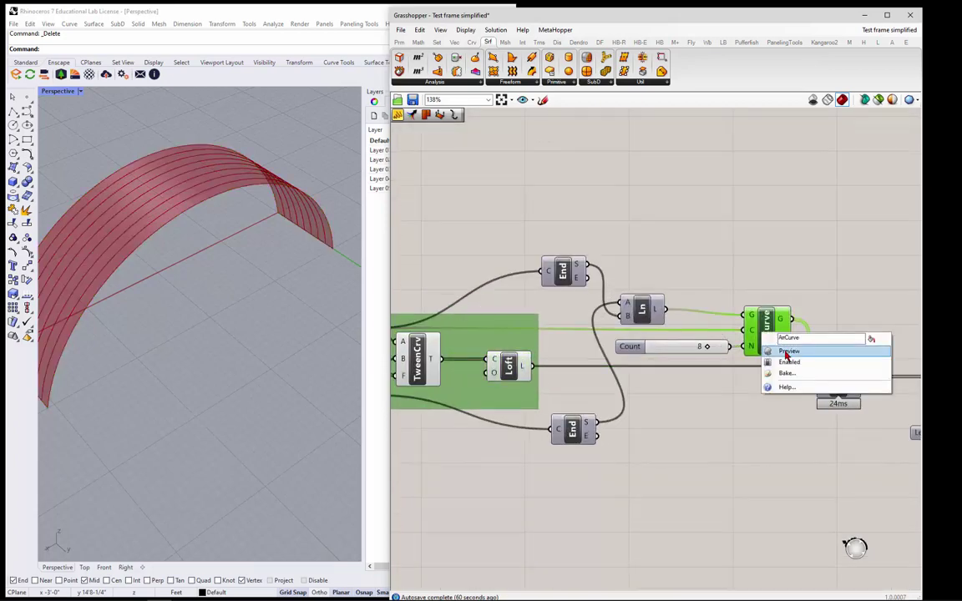
{"action": "left_click", "coordinate": [790, 351]}
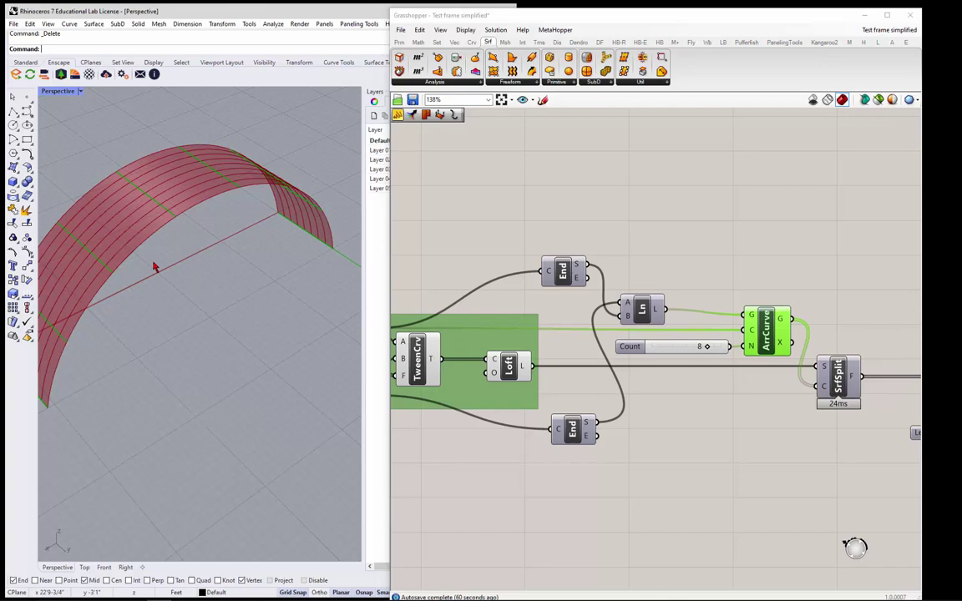
- Select all components from the Steps slider through ArrCurve and turn off their previews together
{"action": "scroll", "coordinate": [428, 244], "scroll_direction": "down", "scroll_amount": 4}
{"action": "scroll", "coordinate": [639, 306], "scroll_direction": "up", "scroll_amount": 2}
{"action": "scroll", "coordinate": [706, 350], "scroll_direction": "up", "scroll_amount": 2}
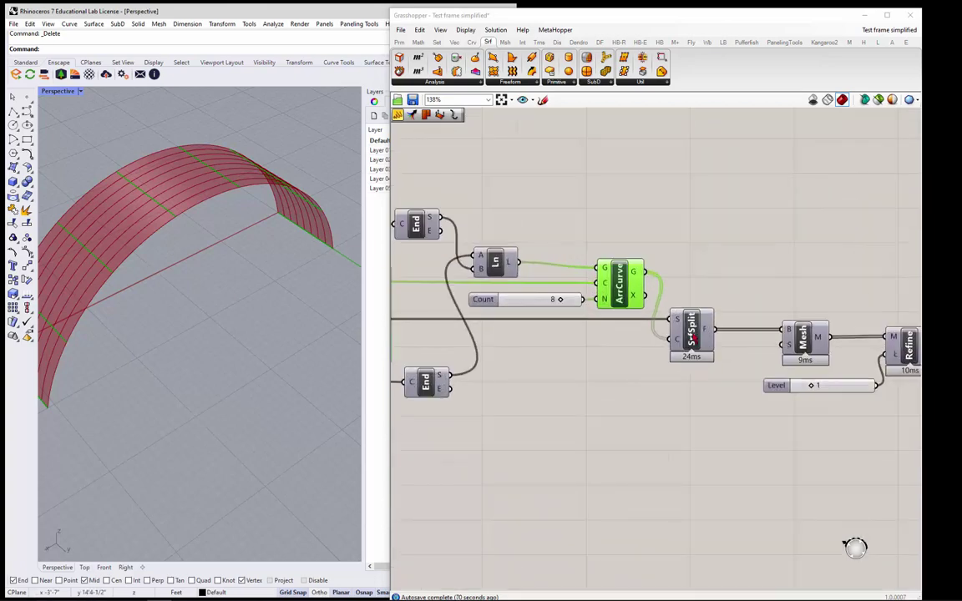
{"action": "scroll", "coordinate": [706, 347], "scroll_direction": "down", "scroll_amount": 10}
{"action": "left_click_drag", "start_coordinate": [428, 247], "coordinate": [677, 373]}
{"action": "middle_click", "coordinate": [653, 351]}
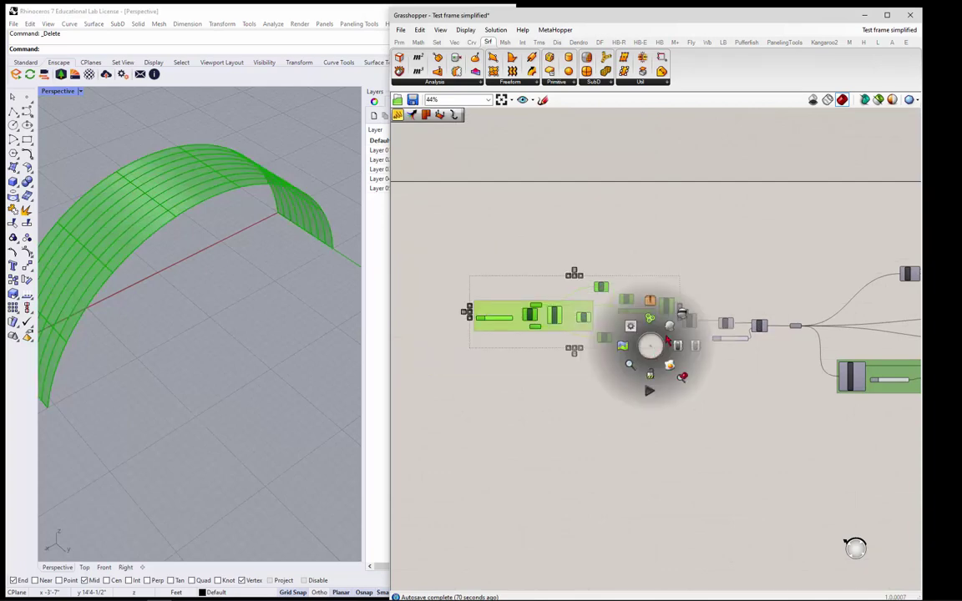
{"action": "left_click", "coordinate": [625, 297]}
{"action": "scroll", "coordinate": [707, 308], "scroll_direction": "up", "scroll_amount": 5}
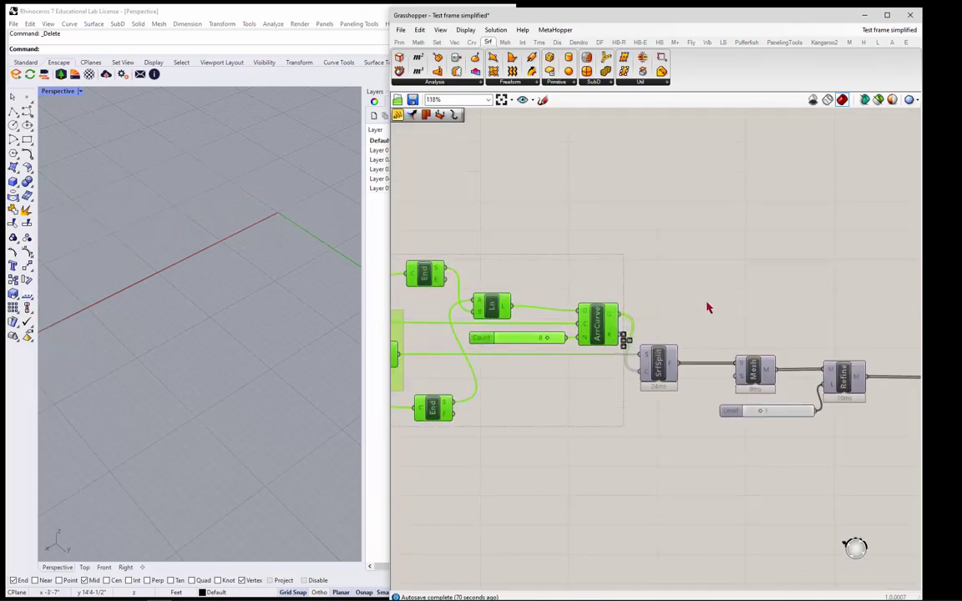
{"action": "left_click", "coordinate": [640, 295]}
- Show the preview of the Mesh component after SrfSplit to check the meshed arch, and hide it again
{"action": "left_click", "coordinate": [665, 372]}
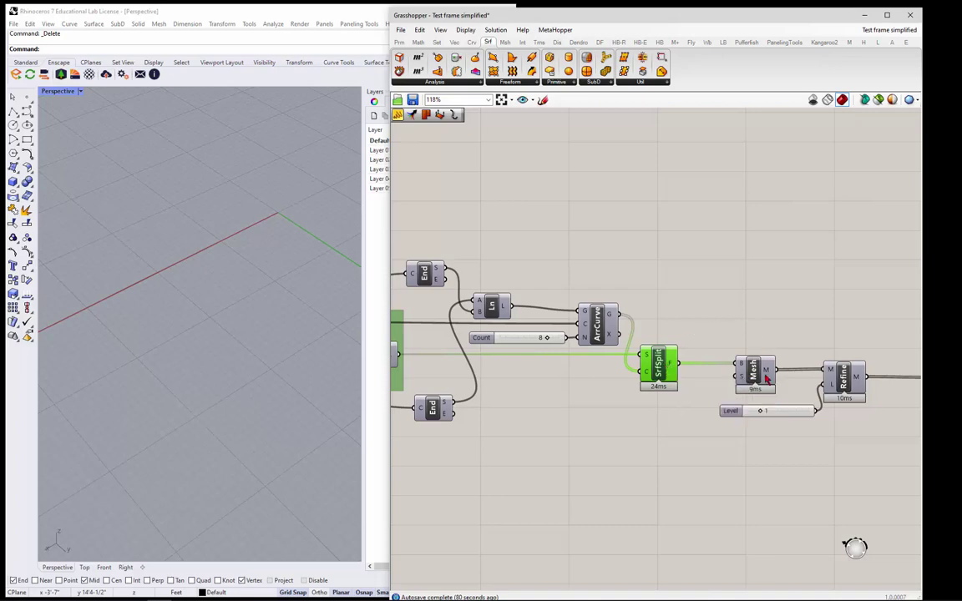
{"action": "scroll", "coordinate": [549, 343], "scroll_direction": "down", "scroll_amount": 3}
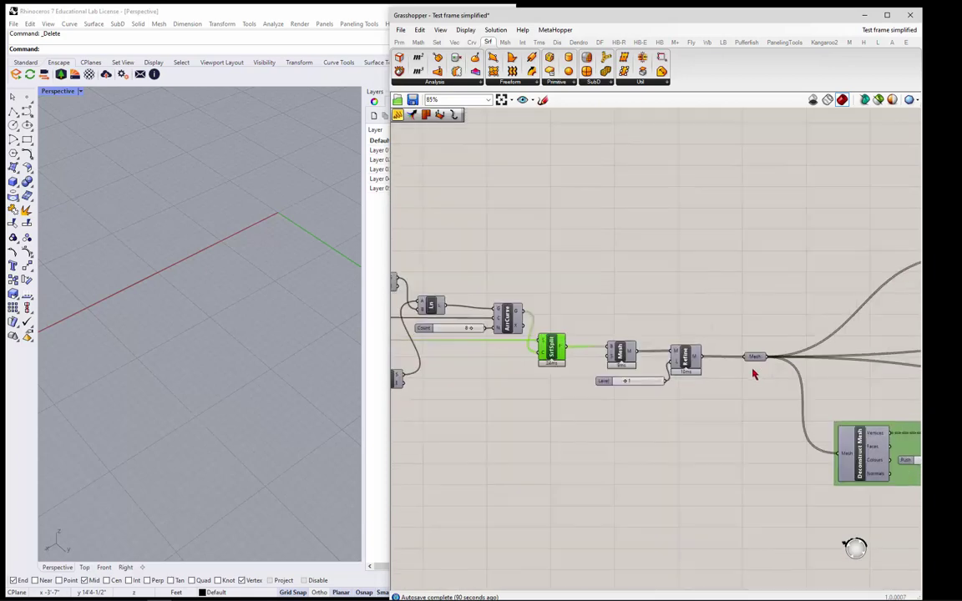
{"action": "scroll", "coordinate": [752, 373], "scroll_direction": "up", "scroll_amount": 1}
{"action": "left_click", "coordinate": [600, 355]}
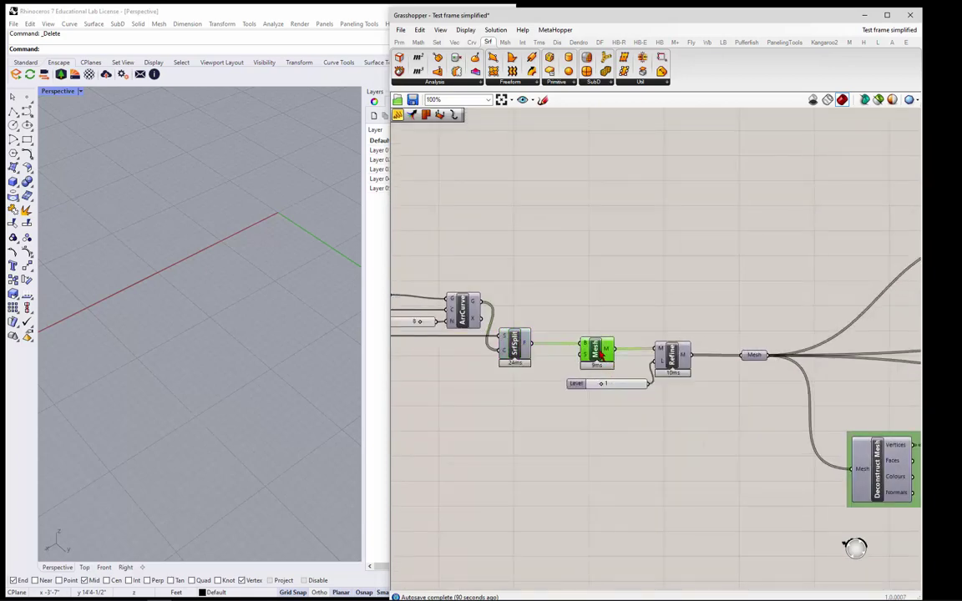
{"action": "right_click", "coordinate": [600, 351]}
{"action": "left_click", "coordinate": [625, 368]}
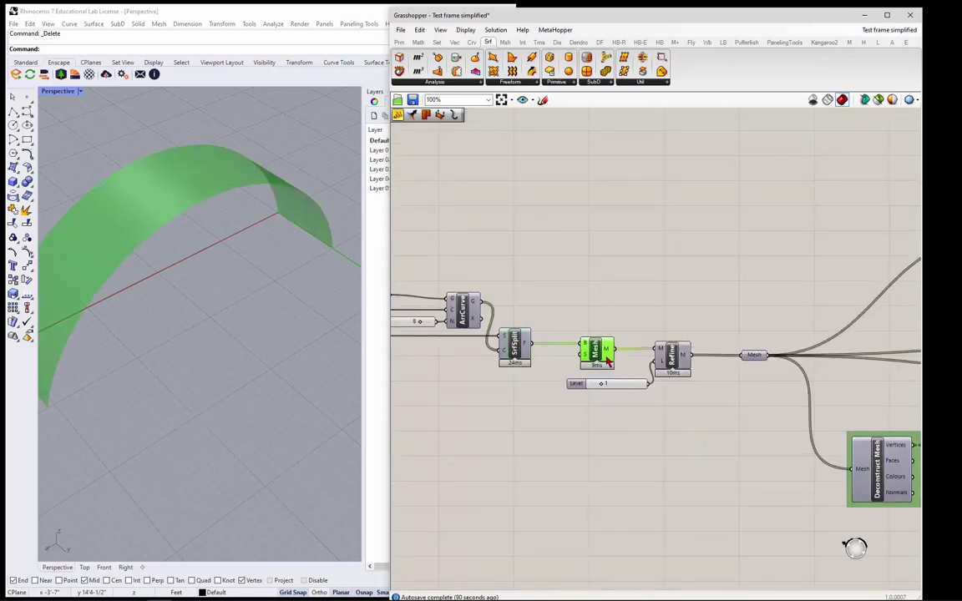
{"action": "right_click", "coordinate": [601, 355]}
{"action": "left_click", "coordinate": [622, 368]}
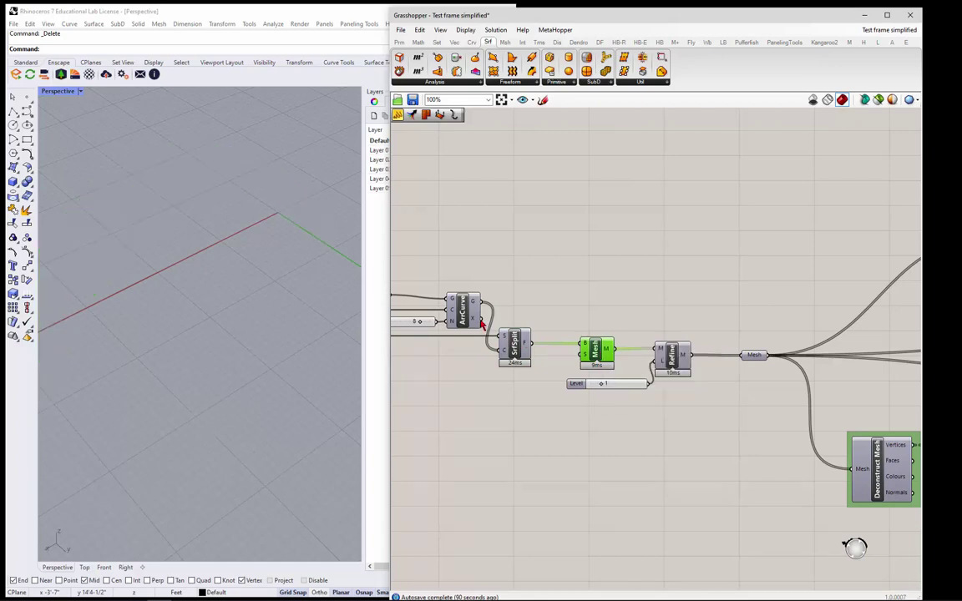
- Show the preview of the Refine component to check the subdivided mesh, and hide it again
{"action": "left_click", "coordinate": [672, 358]}
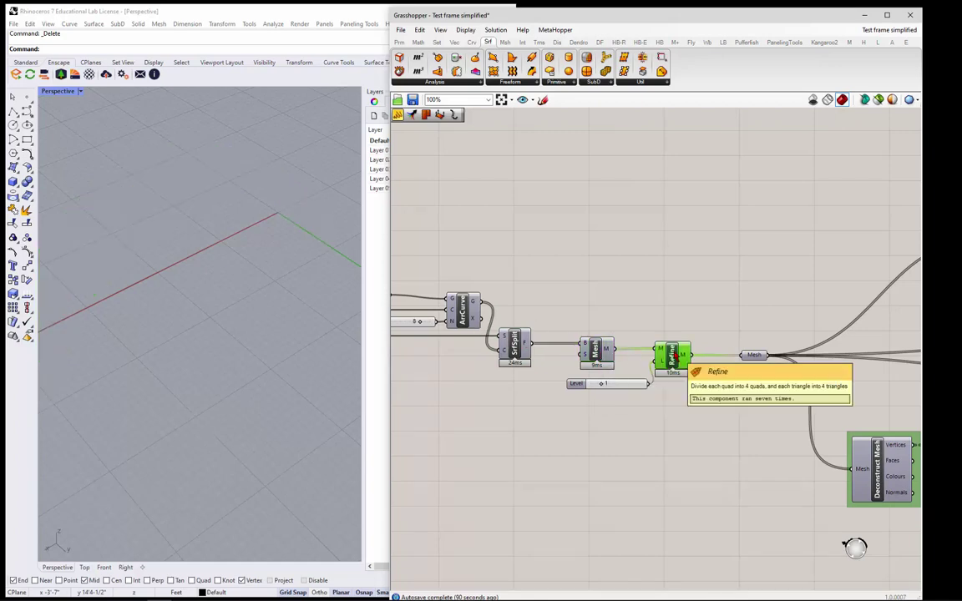
{"action": "right_click", "coordinate": [673, 357]}
{"action": "left_click", "coordinate": [692, 370]}
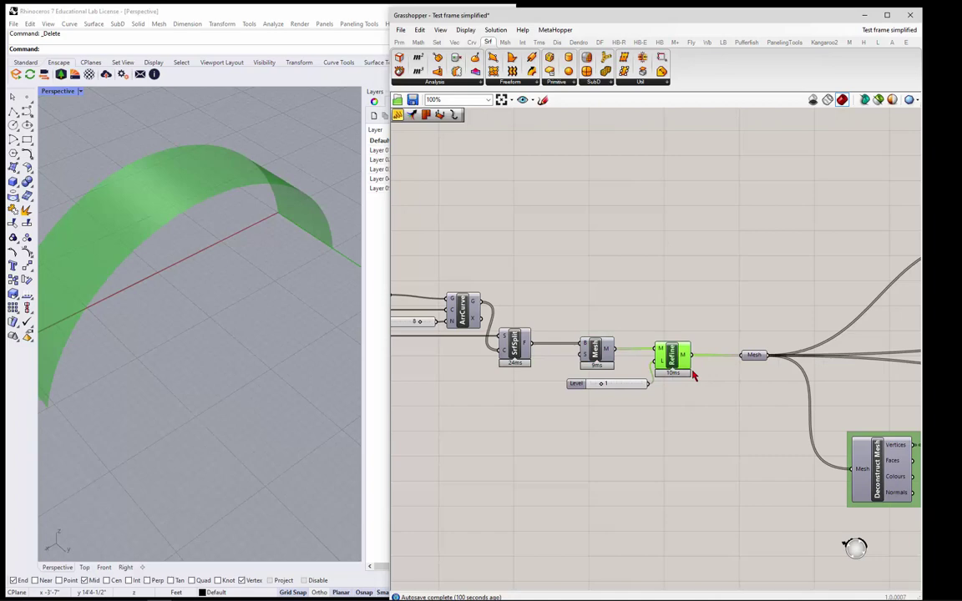
{"action": "right_click", "coordinate": [673, 358]}
{"action": "left_click", "coordinate": [692, 371]}
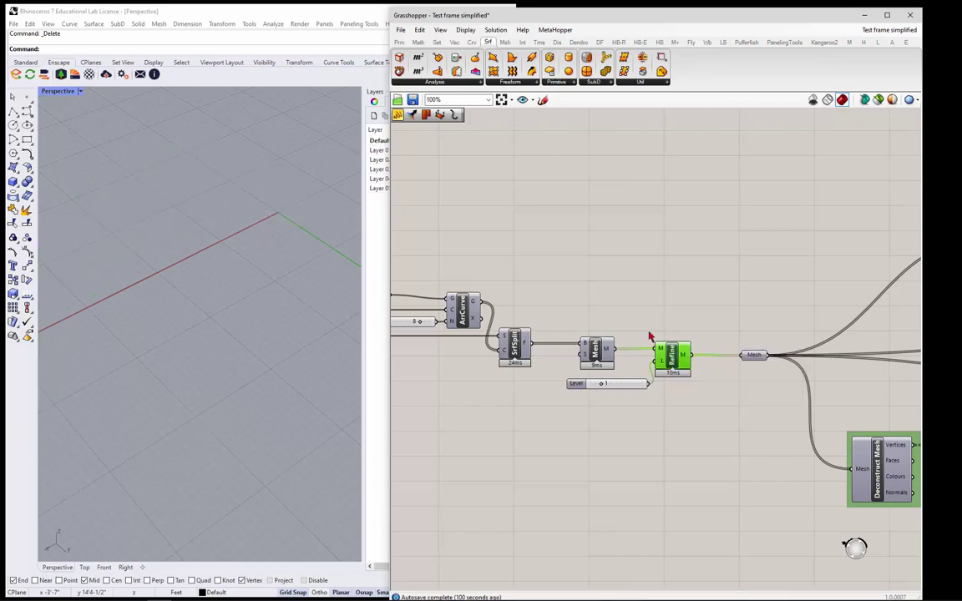
- Show the preview of the CP component feeding the Anchor goal to check the anchor points, and hide it again
{"action": "scroll", "coordinate": [566, 312], "scroll_direction": "down", "scroll_amount": 3}
{"action": "scroll", "coordinate": [762, 344], "scroll_direction": "down", "scroll_amount": 2}
{"action": "scroll", "coordinate": [763, 341], "scroll_direction": "up", "scroll_amount": 3}
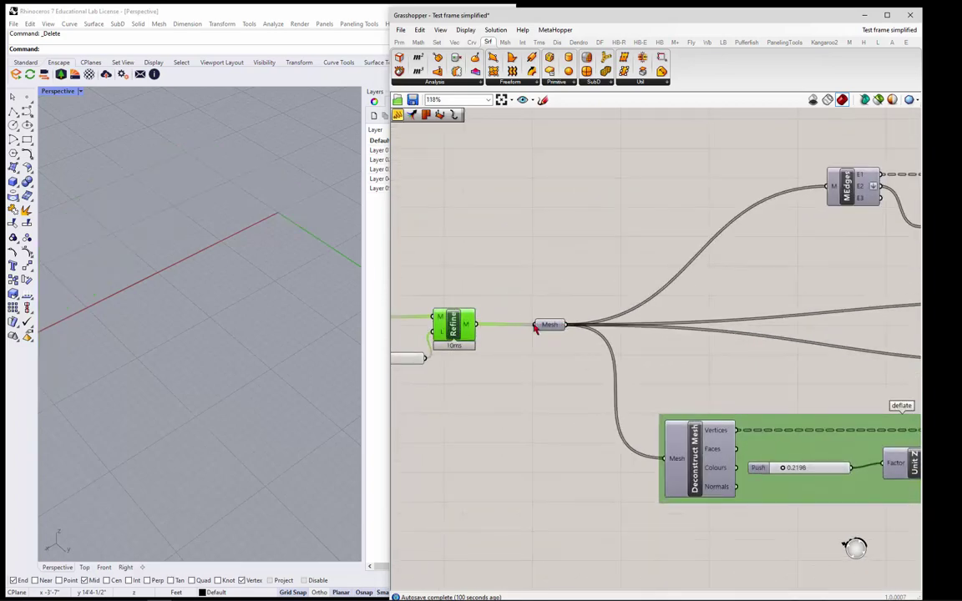
{"action": "scroll", "coordinate": [652, 318], "scroll_direction": "down", "scroll_amount": 3}
{"action": "scroll", "coordinate": [651, 319], "scroll_direction": "up", "scroll_amount": 3}
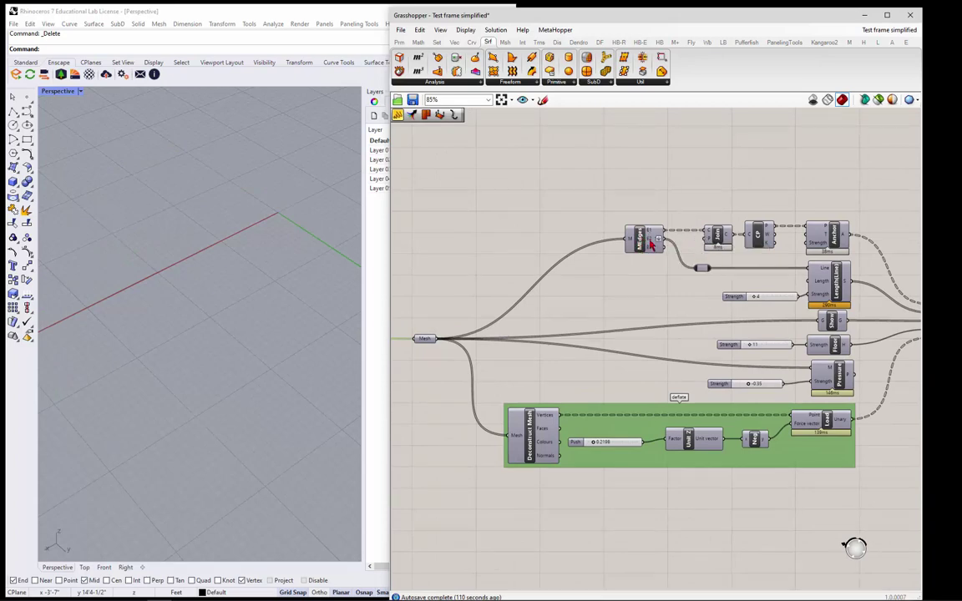
{"action": "mouse_move", "coordinate": [652, 244]}
{"action": "left_click", "coordinate": [759, 235]}
{"action": "right_click", "coordinate": [757, 237]}
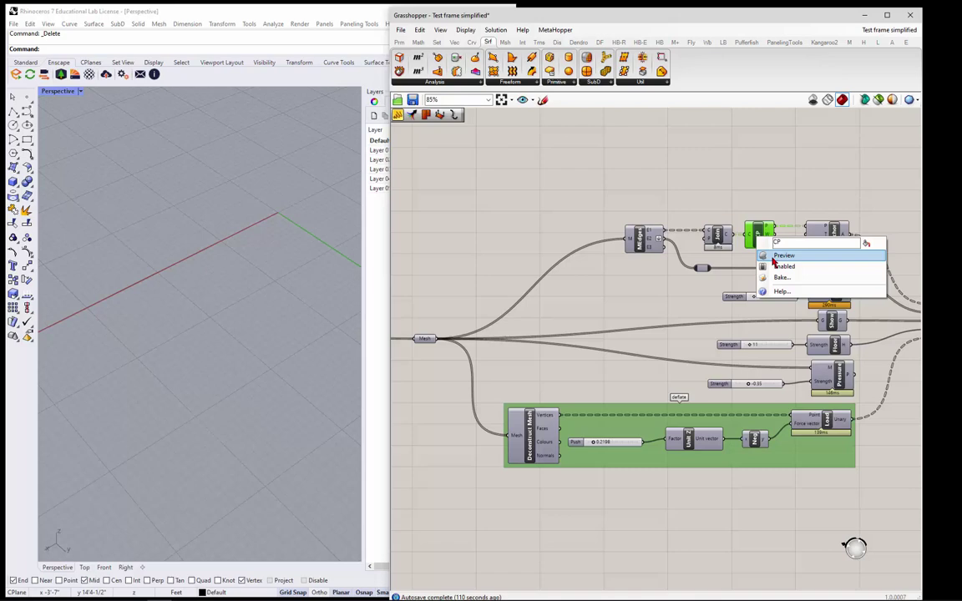
{"action": "left_click", "coordinate": [777, 253]}
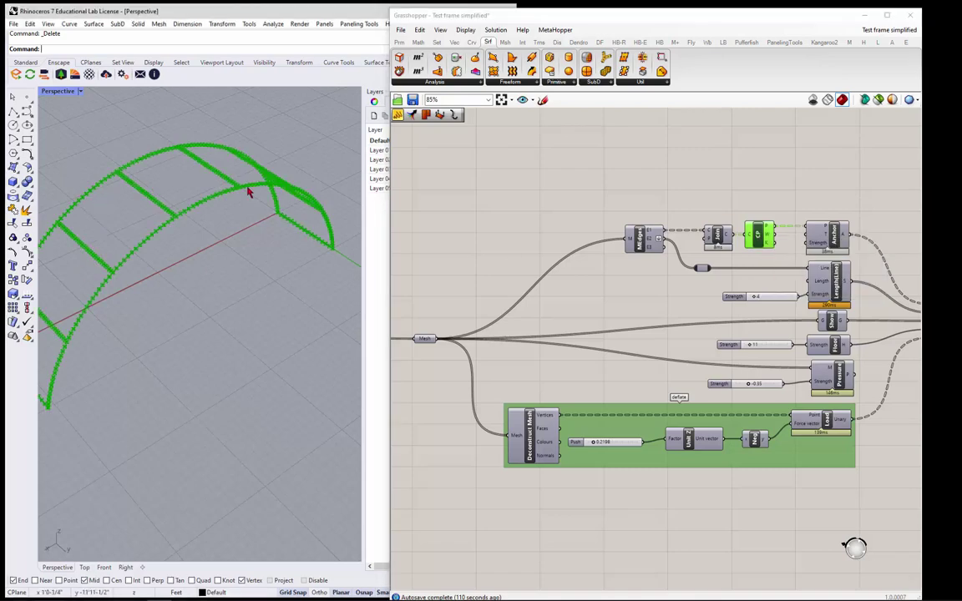
{"action": "left_click", "coordinate": [759, 235]}
{"action": "right_click", "coordinate": [758, 236]}
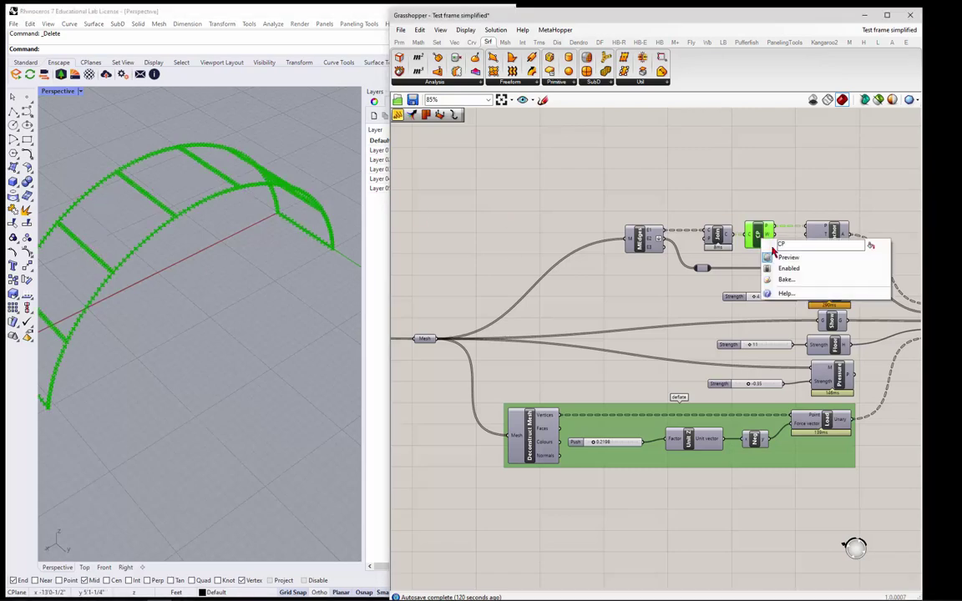
{"action": "left_click", "coordinate": [788, 259]}
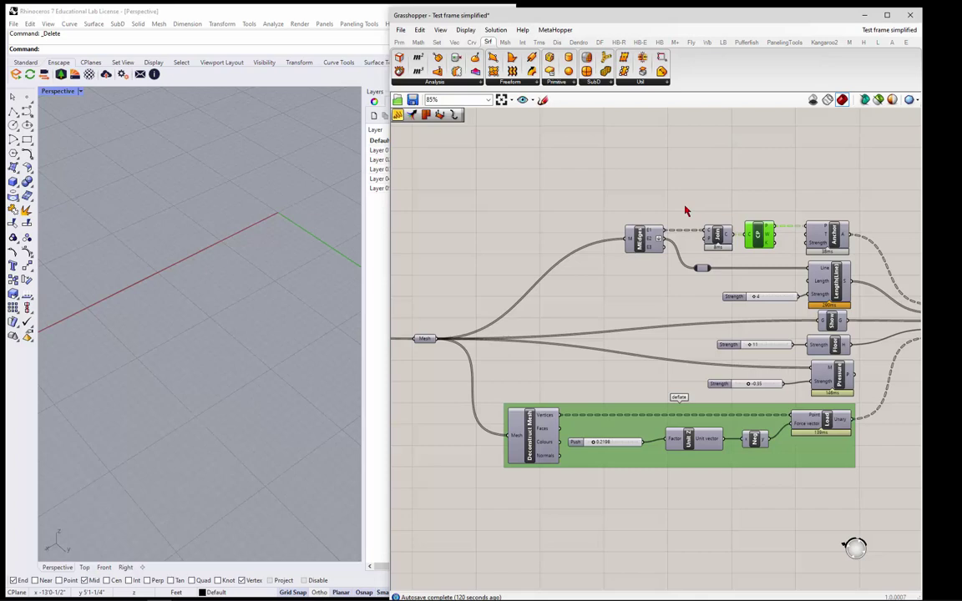
- Add a Curve parameter above MEdges and wire the E2 output into it to preview the interior mesh edges
{"action": "double_click", "coordinate": [685, 210]}
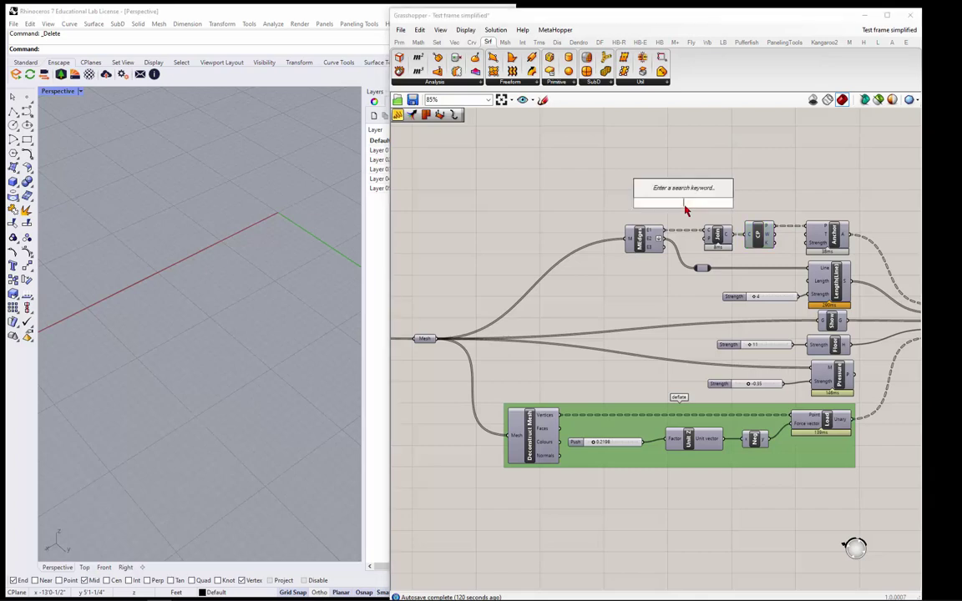
{"action": "type", "text": "curve"}
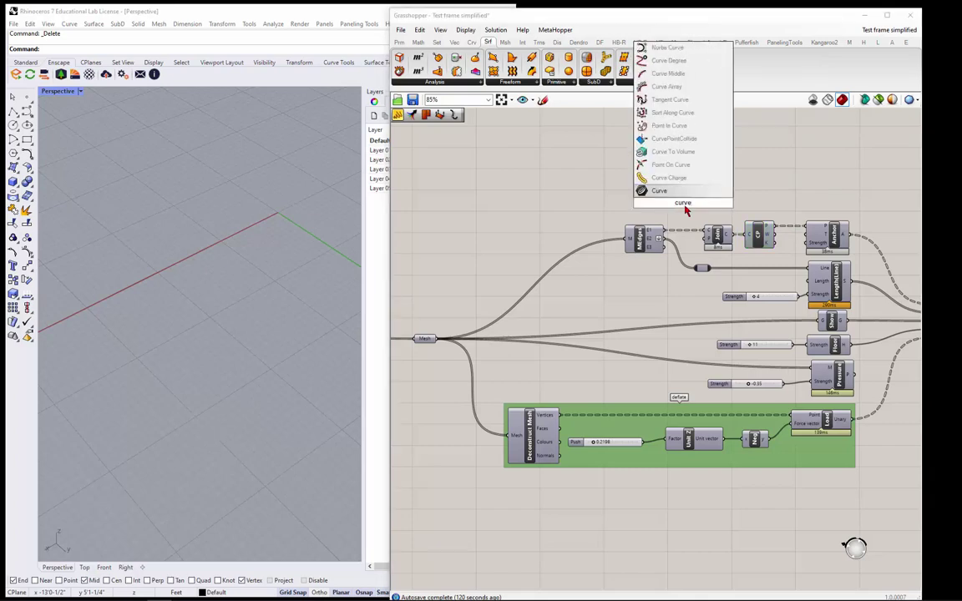
{"action": "type", "text": "s"}
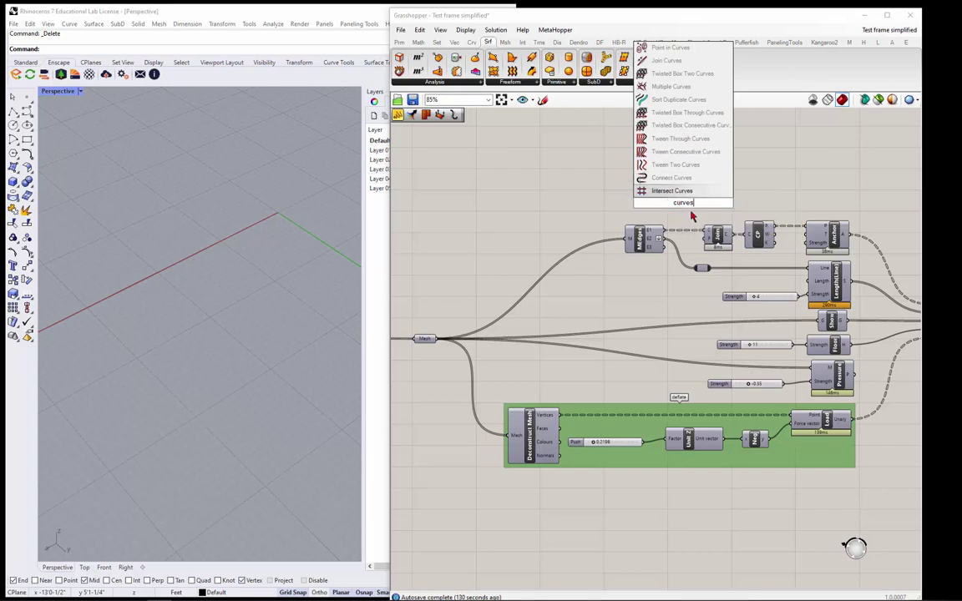
{"action": "key", "text": "BackSpace"}
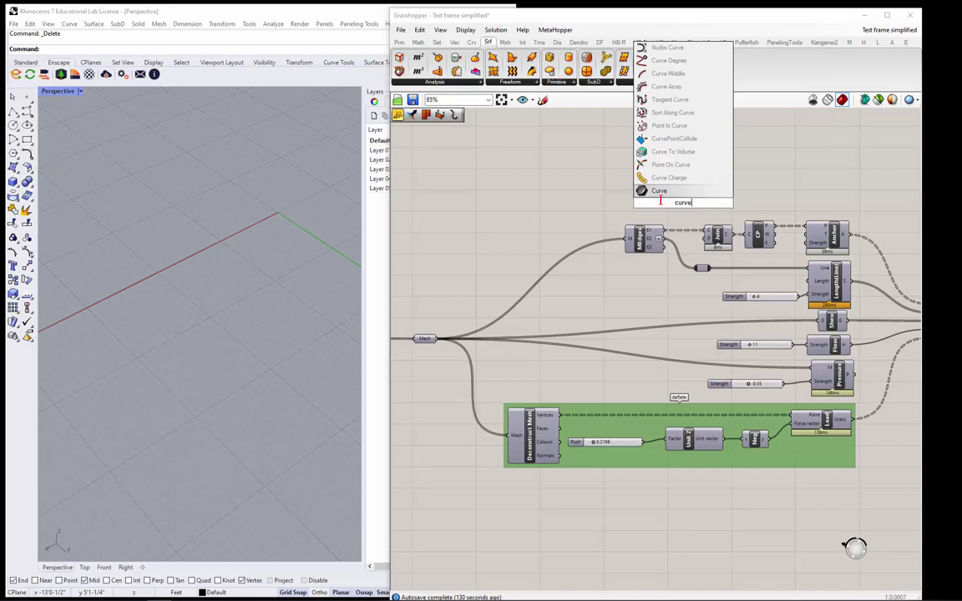
{"action": "left_click", "coordinate": [660, 191]}
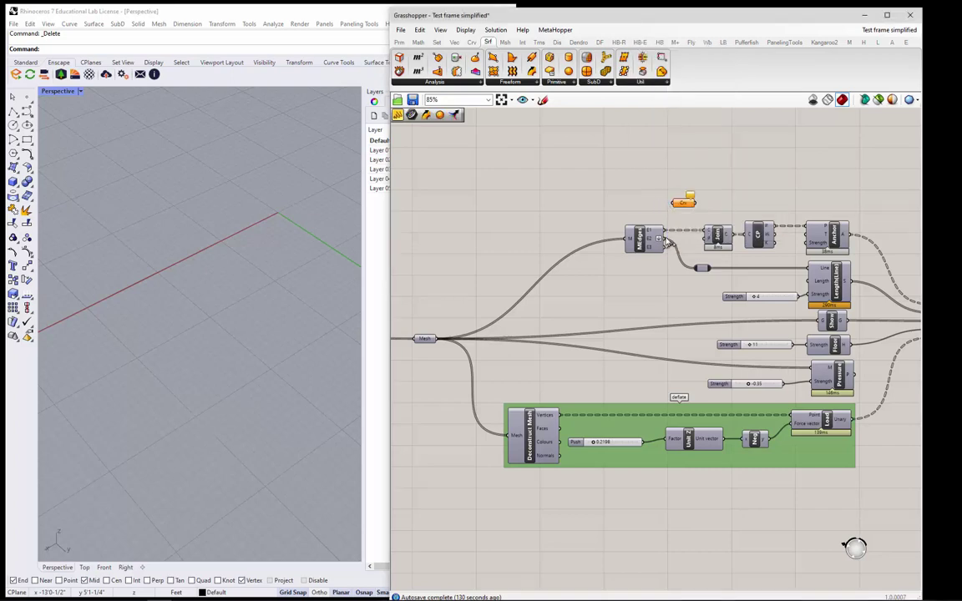
{"action": "left_click_drag", "start_coordinate": [666, 240], "coordinate": [685, 207]}
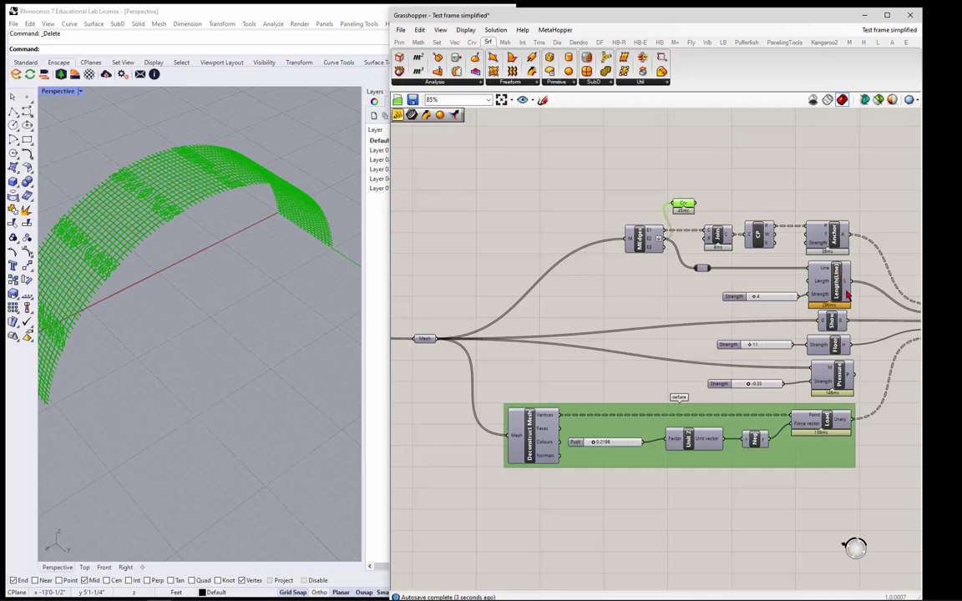
- Check the previewed mesh edges on the arch and delete the temporary Curve parameter
{"action": "scroll", "coordinate": [849, 293], "scroll_direction": "up", "scroll_amount": 2}
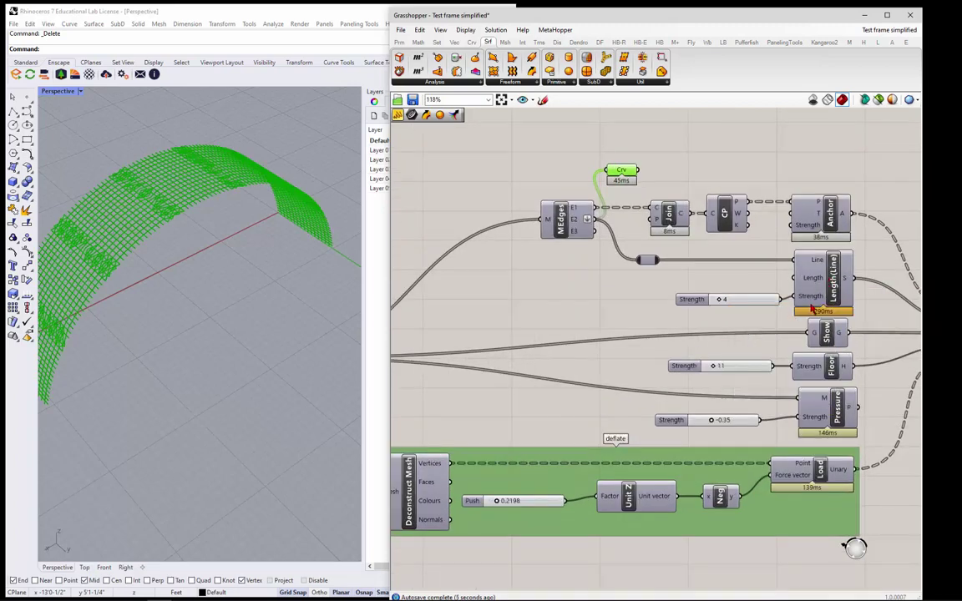
{"action": "left_click", "coordinate": [279, 226]}
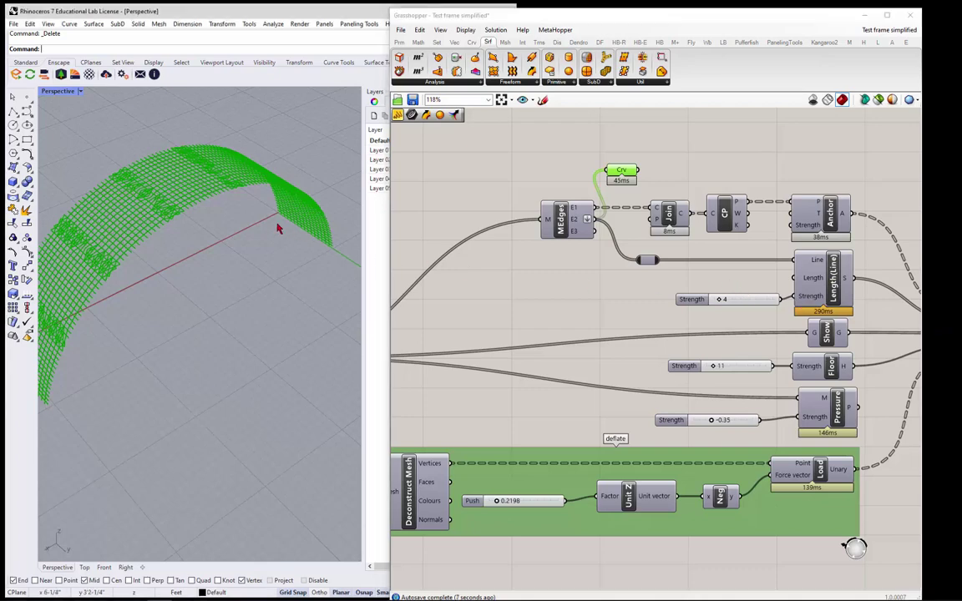
{"action": "left_click", "coordinate": [632, 178]}
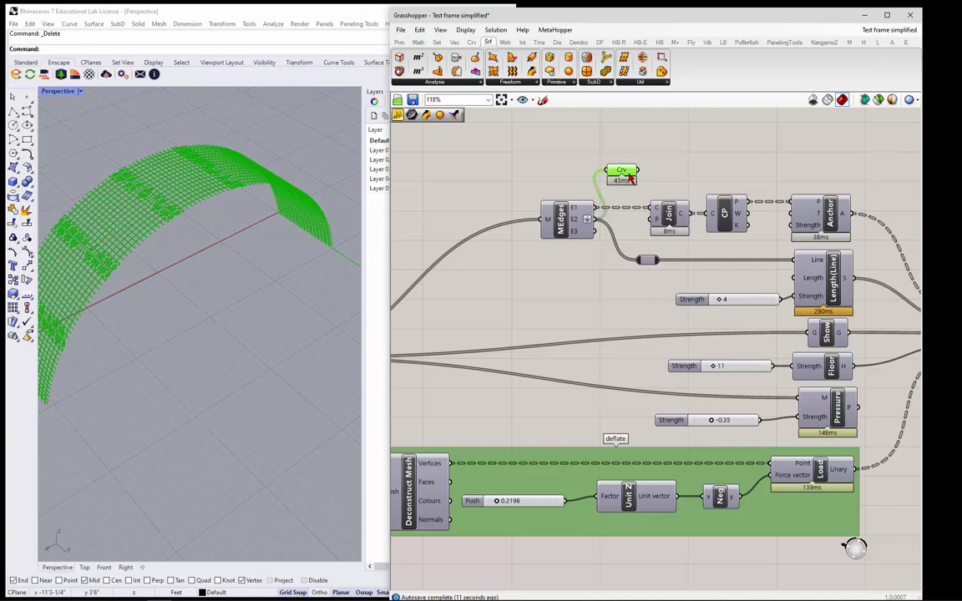
{"action": "key", "text": "Delete"}
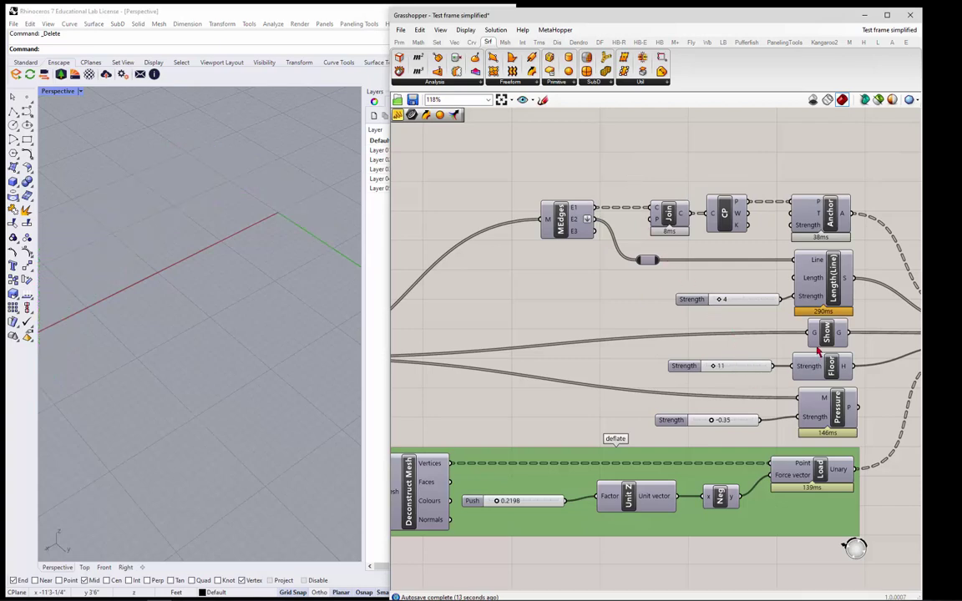
- Review the goals feeding Entwine and turn on the preview of the Solver component
{"action": "scroll", "coordinate": [610, 327], "scroll_direction": "down", "scroll_amount": 3}
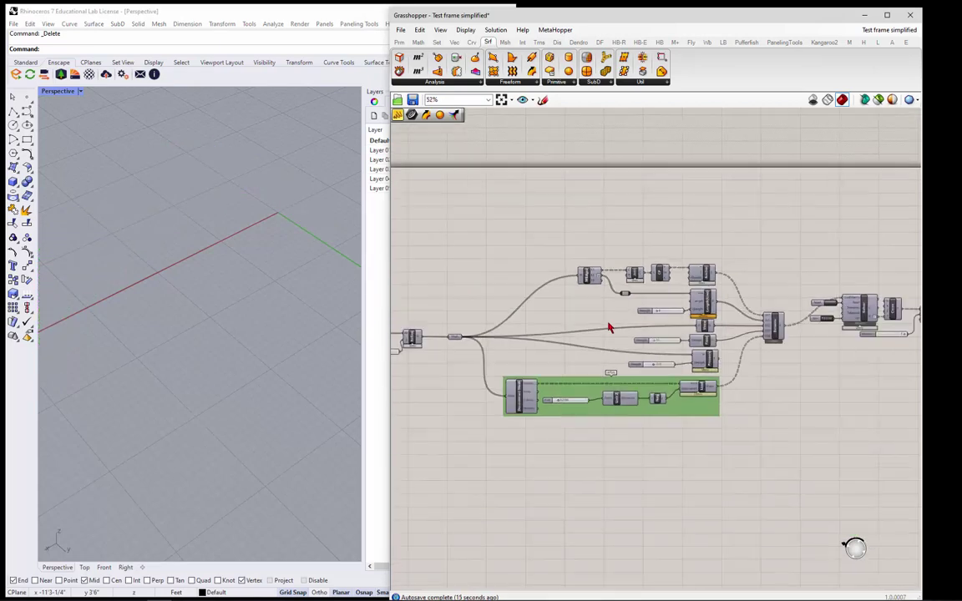
{"action": "scroll", "coordinate": [784, 333], "scroll_direction": "up", "scroll_amount": 2}
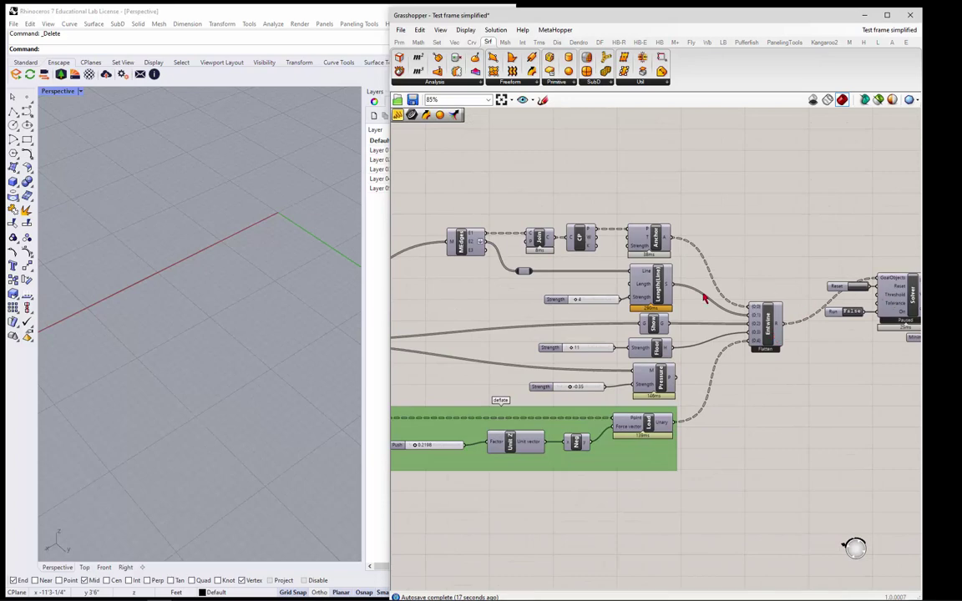
{"action": "scroll", "coordinate": [688, 321], "scroll_direction": "down", "scroll_amount": 2}
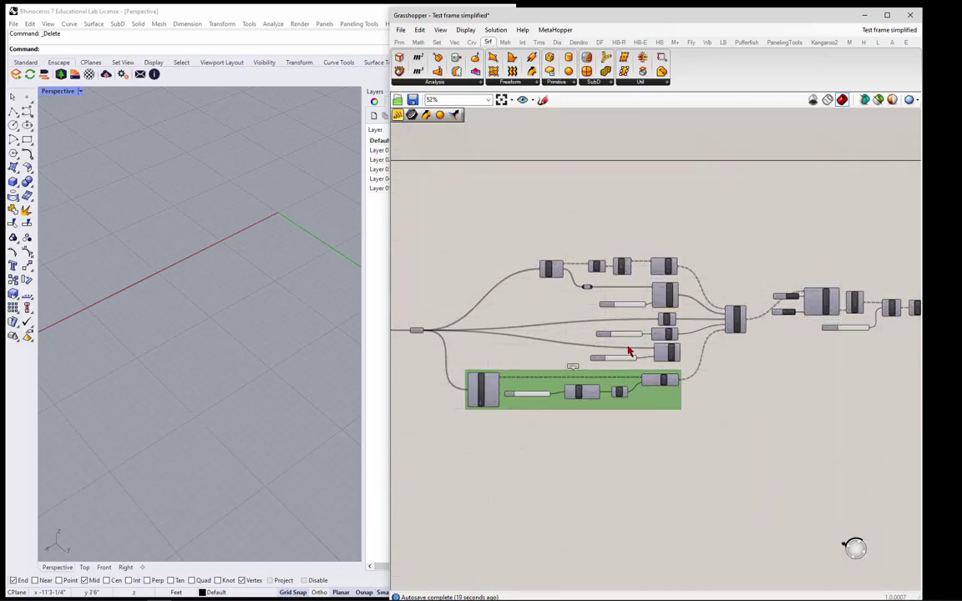
{"action": "scroll", "coordinate": [630, 350], "scroll_direction": "up", "scroll_amount": 2}
{"action": "scroll", "coordinate": [693, 354], "scroll_direction": "up", "scroll_amount": 2}
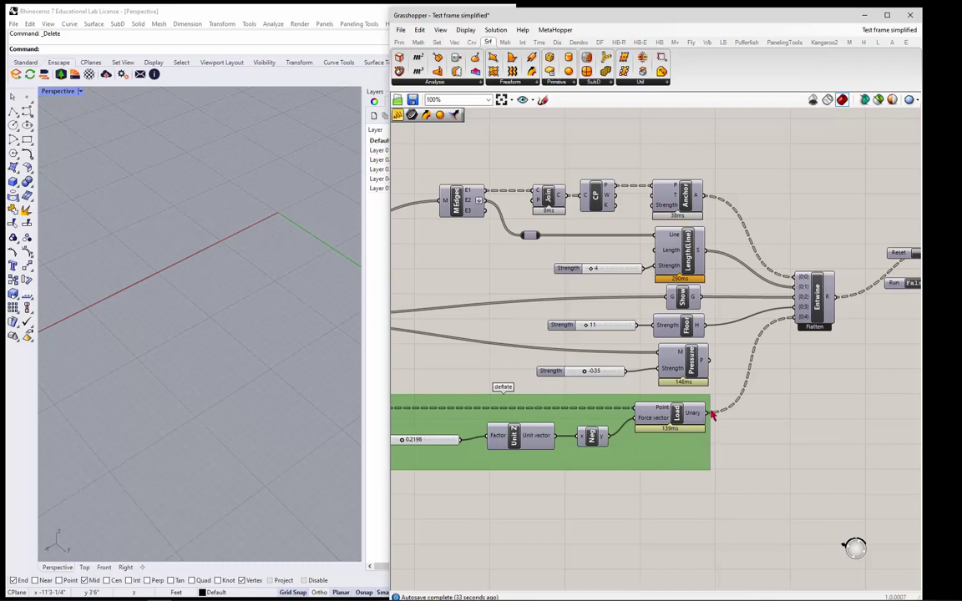
{"action": "scroll", "coordinate": [618, 314], "scroll_direction": "down", "scroll_amount": 3}
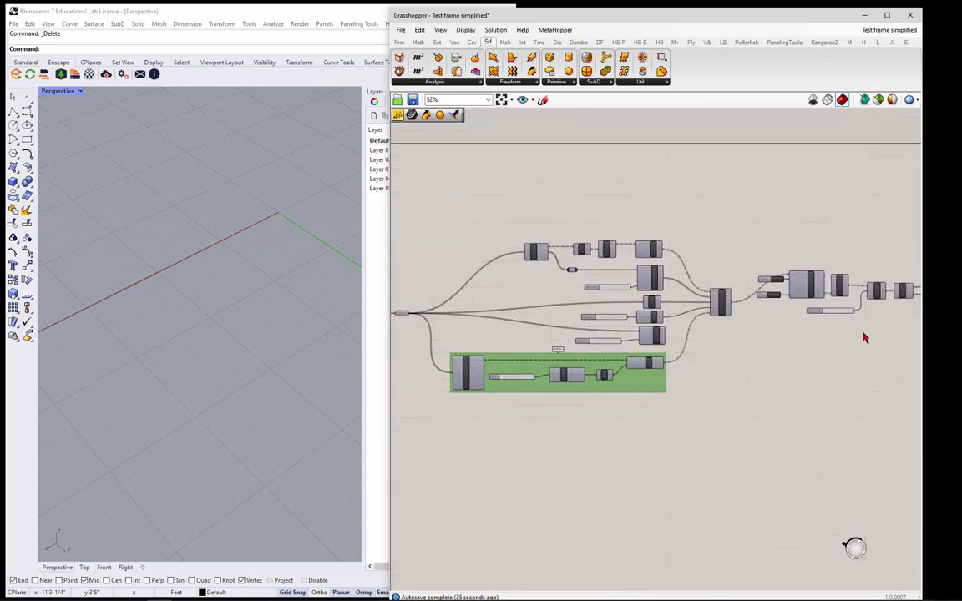
{"action": "scroll", "coordinate": [843, 322], "scroll_direction": "up", "scroll_amount": 3}
{"action": "left_click", "coordinate": [757, 268]}
{"action": "right_click", "coordinate": [761, 265]}
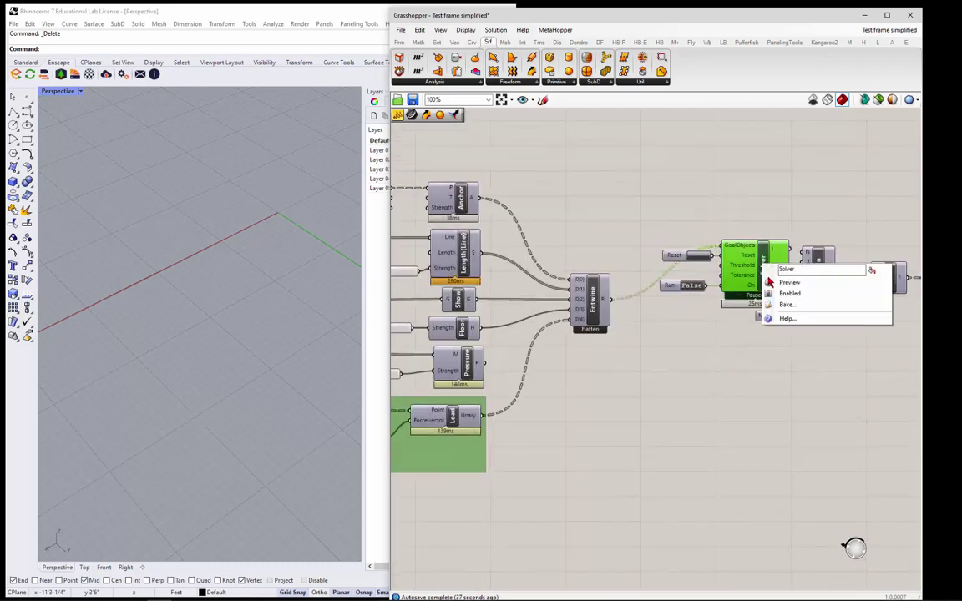
{"action": "left_click", "coordinate": [789, 282]}
{"action": "left_click", "coordinate": [707, 342]}
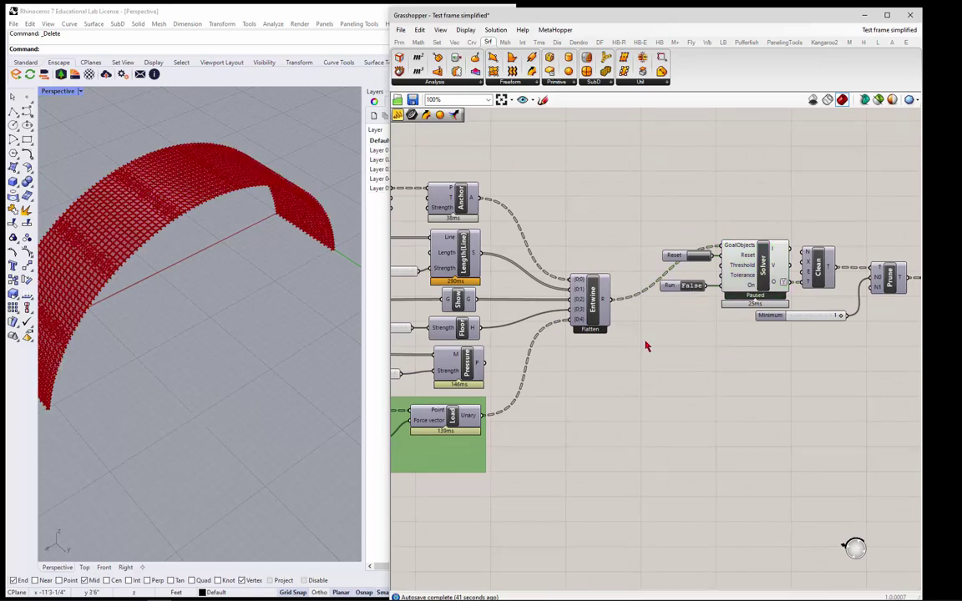
- Start the form-finding simulation by setting the Solver's Run toggle to True
{"action": "scroll", "coordinate": [489, 413], "scroll_direction": "down", "scroll_amount": 3}
{"action": "scroll", "coordinate": [467, 428], "scroll_direction": "up", "scroll_amount": 3}
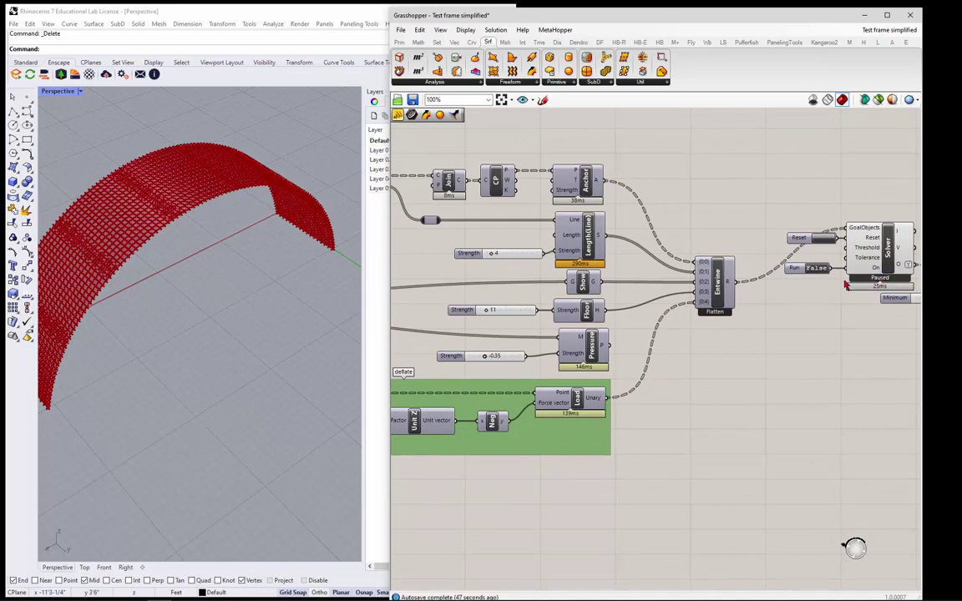
{"action": "double_click", "coordinate": [818, 273]}
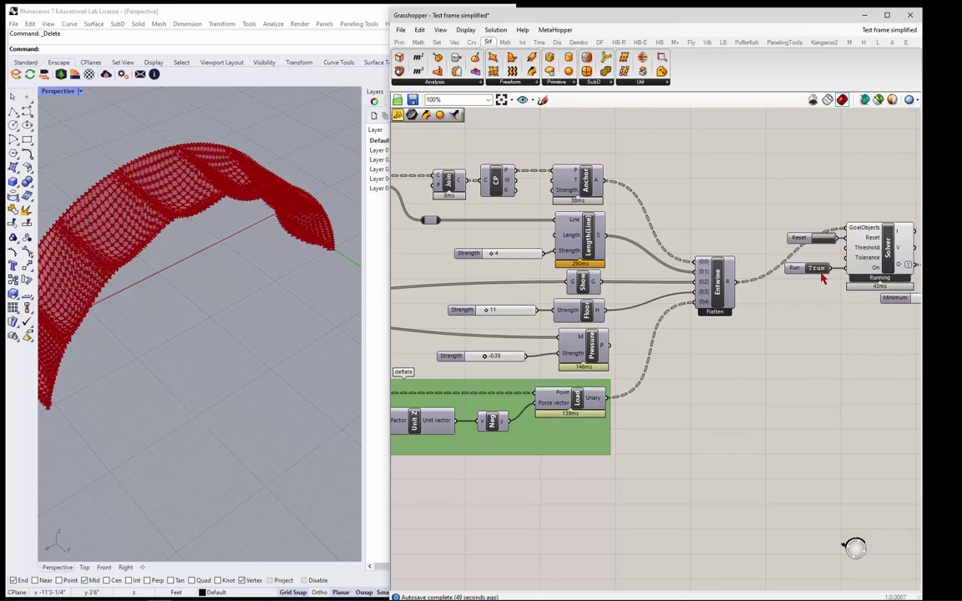
- Lower the Floor goal's strength to 0 to check the arch foot against the ground, and raise it to 14
{"action": "right_click_drag", "start_coordinate": [234, 337], "coordinate": [323, 319]}
{"action": "scroll", "coordinate": [492, 310], "scroll_direction": "up", "scroll_amount": 4}
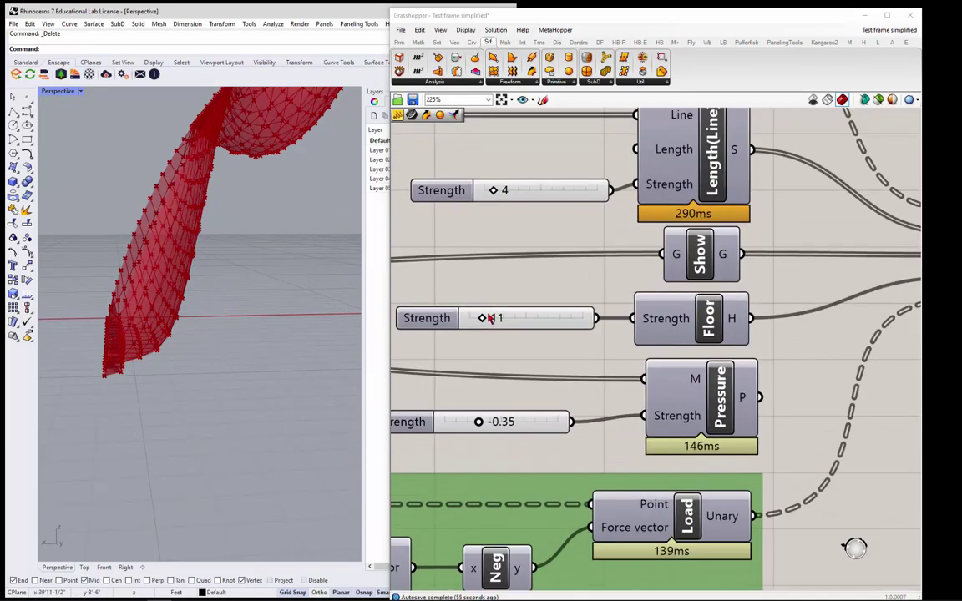
{"action": "left_click_drag", "start_coordinate": [491, 317], "coordinate": [462, 324]}
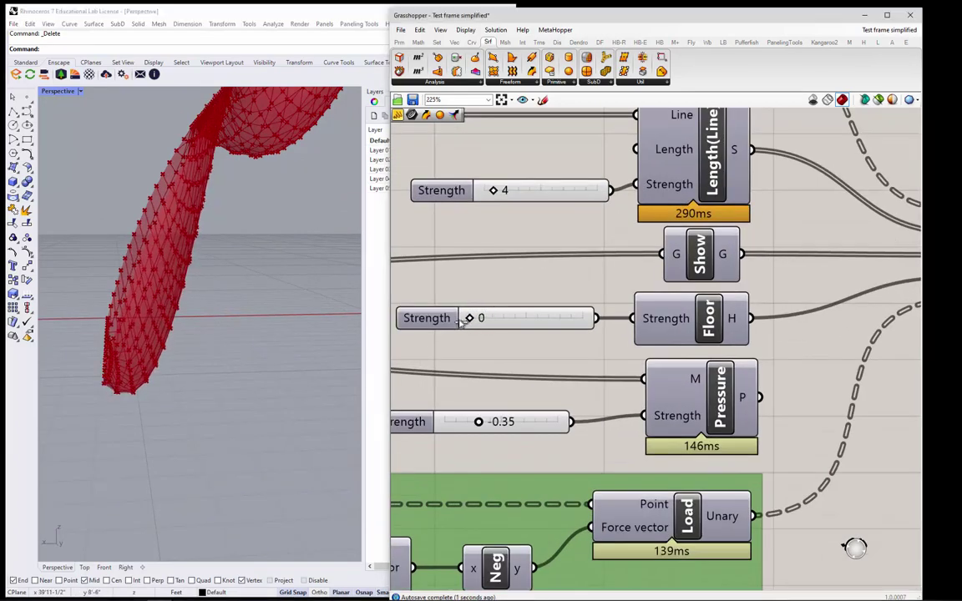
{"action": "right_click_drag", "start_coordinate": [200, 317], "coordinate": [190, 365]}
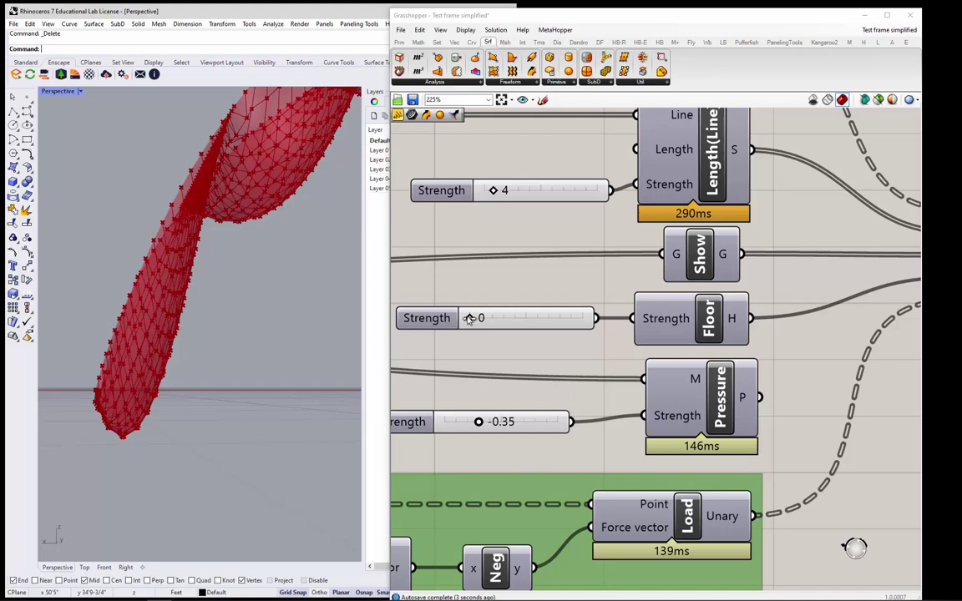
{"action": "left_click_drag", "start_coordinate": [469, 319], "coordinate": [486, 323]}
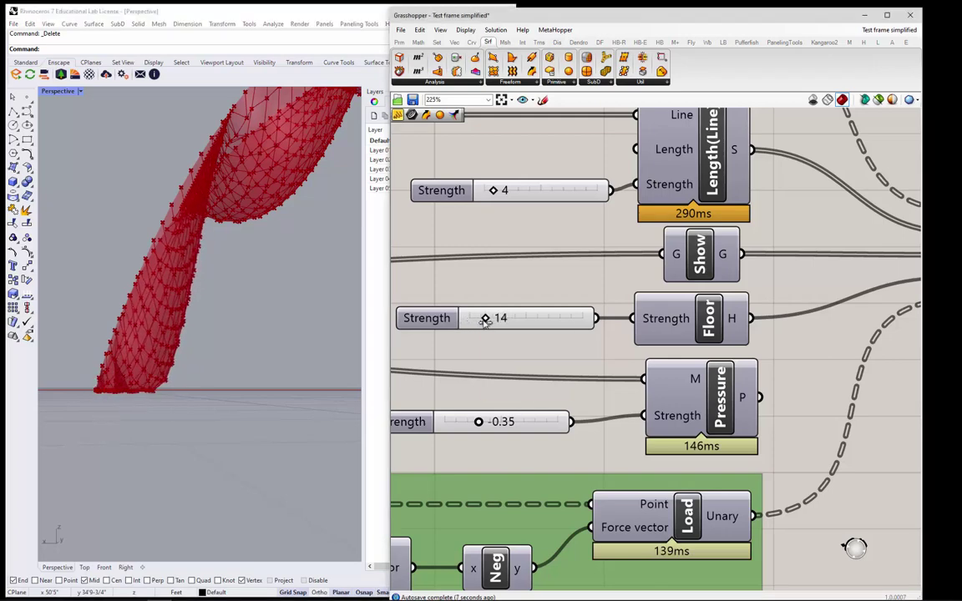
{"action": "left_click", "coordinate": [316, 350]}
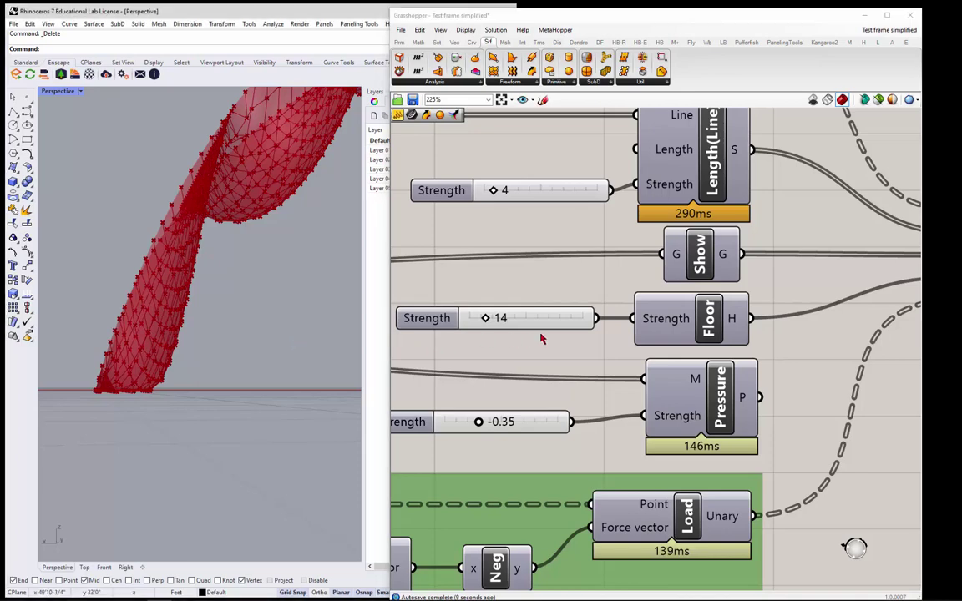
- Stop the simulation by setting the Run toggle to False, and reset the Solver
{"action": "scroll", "coordinate": [541, 339], "scroll_direction": "down", "scroll_amount": 5}
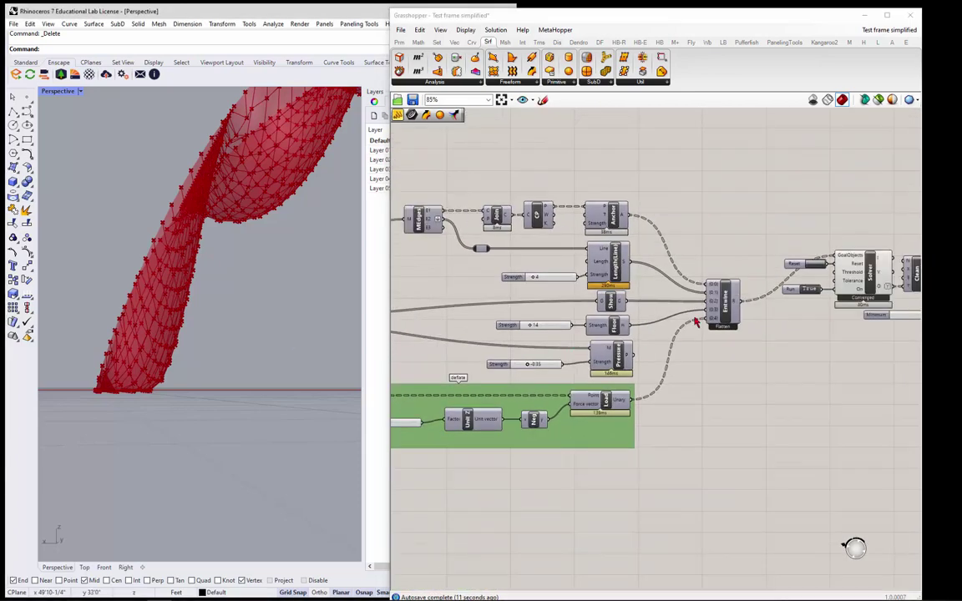
{"action": "double_click", "coordinate": [810, 289]}
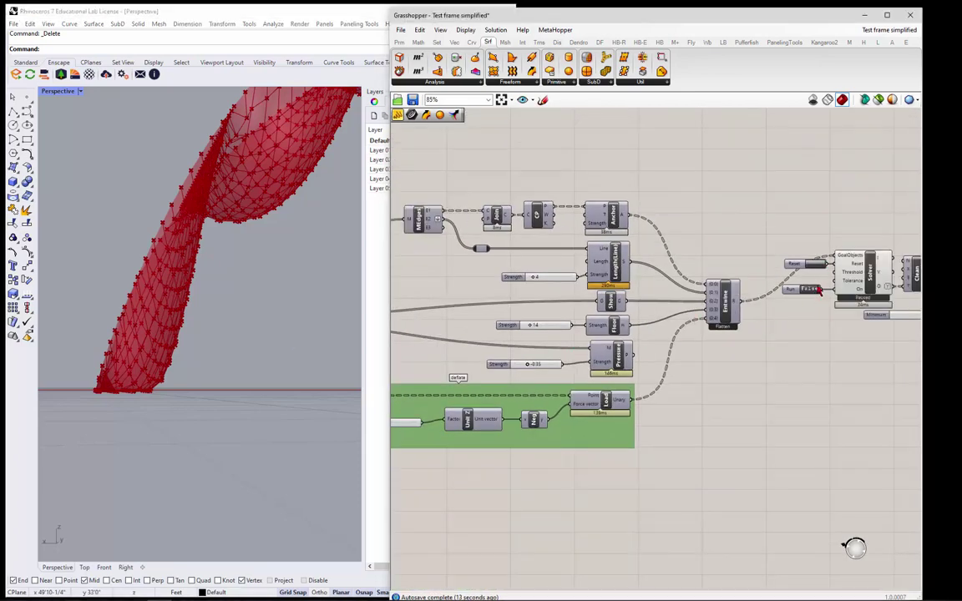
{"action": "left_click", "coordinate": [819, 266]}
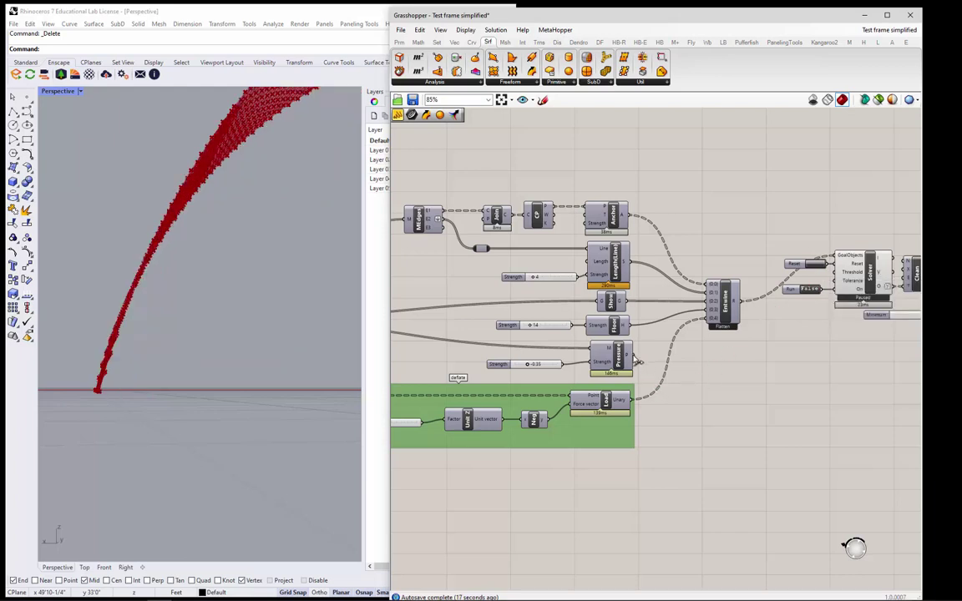
- Replace the Load goal in Entwine's {0;4} input with the Pressure goal's output, and set the Run toggle to True
{"action": "left_click_drag", "start_coordinate": [637, 361], "coordinate": [704, 319]}
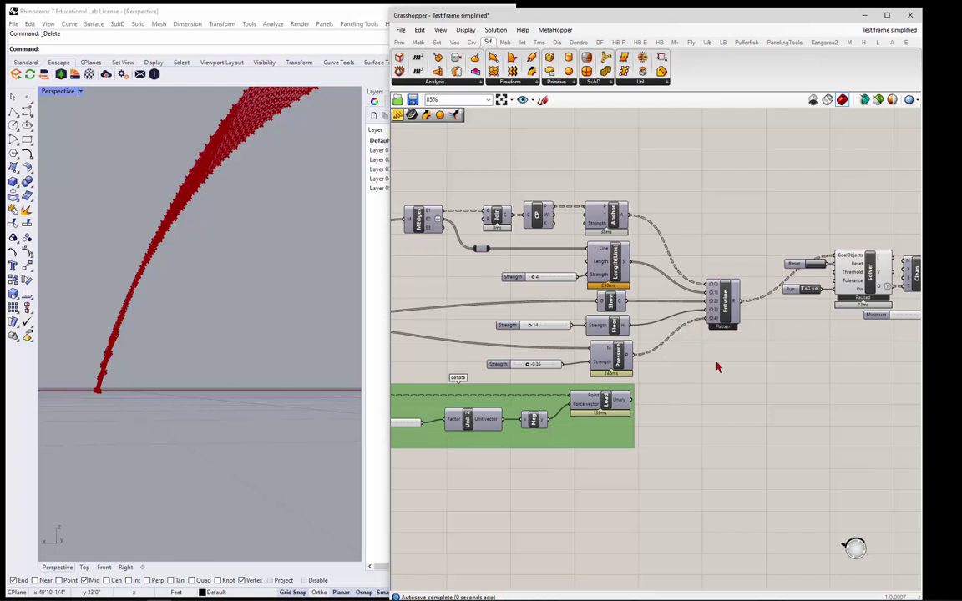
{"action": "double_click", "coordinate": [811, 289]}
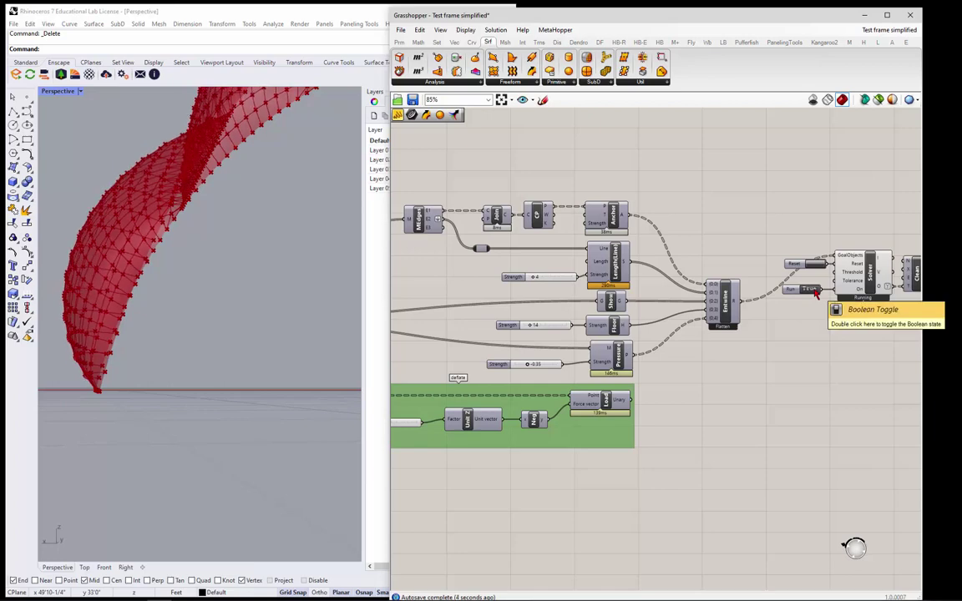
- Examine the pressure-driven arch mesh from several angles and close up
{"action": "right_click_drag", "start_coordinate": [185, 354], "coordinate": [195, 333]}
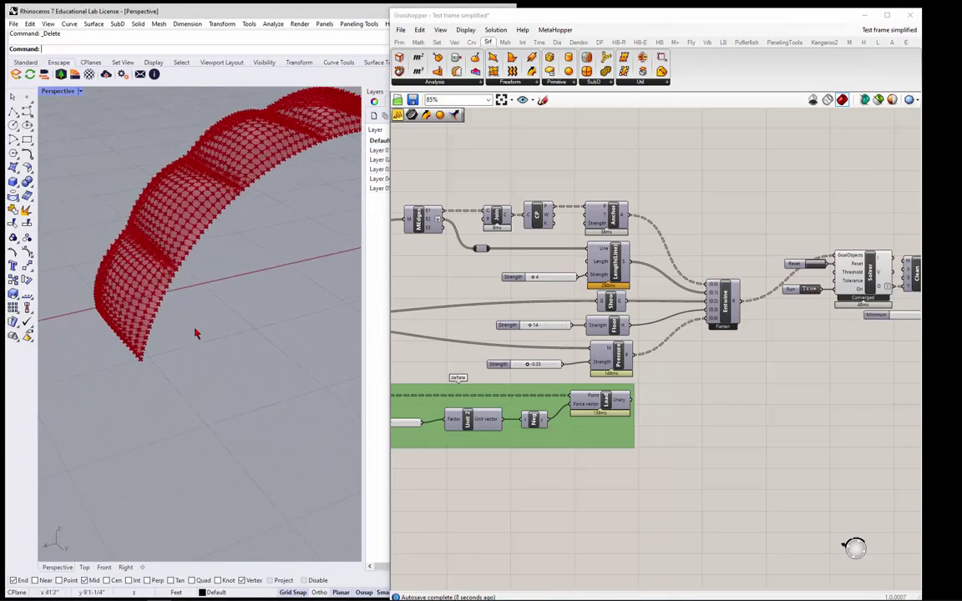
{"action": "scroll", "coordinate": [195, 333], "scroll_direction": "down", "scroll_amount": 4}
{"action": "mouse_move", "coordinate": [250, 283]}
{"action": "right_mouse_down"}
{"action": "mouse_move", "coordinate": [258, 237]}
{"action": "mouse_move", "coordinate": [252, 271]}
{"action": "right_mouse_up"}
{"action": "scroll", "coordinate": [251, 271], "scroll_direction": "up", "scroll_amount": 3}
{"action": "scroll", "coordinate": [250, 269], "scroll_direction": "up", "scroll_amount": 2}
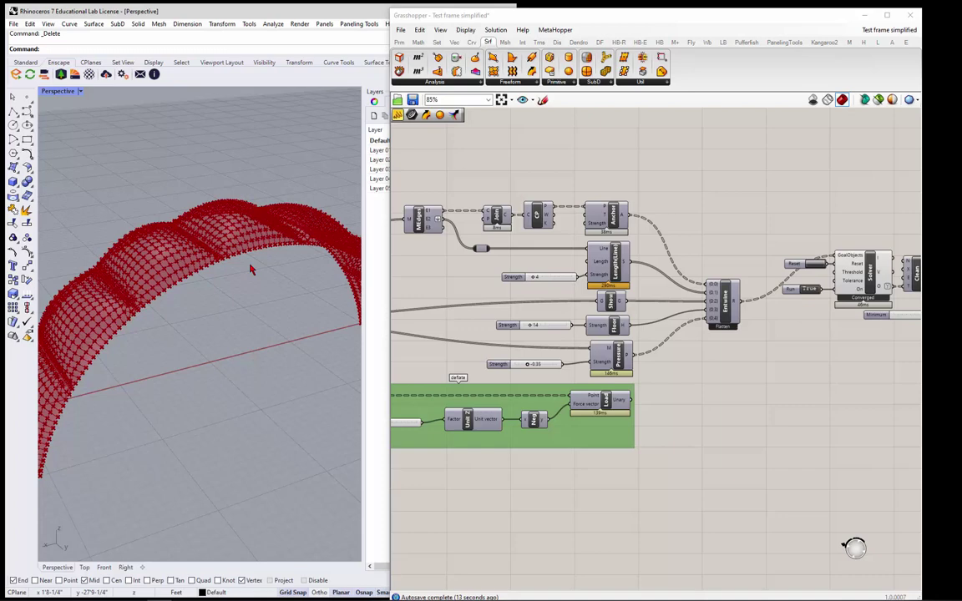
{"action": "scroll", "coordinate": [254, 271], "scroll_direction": "up", "scroll_amount": 3}
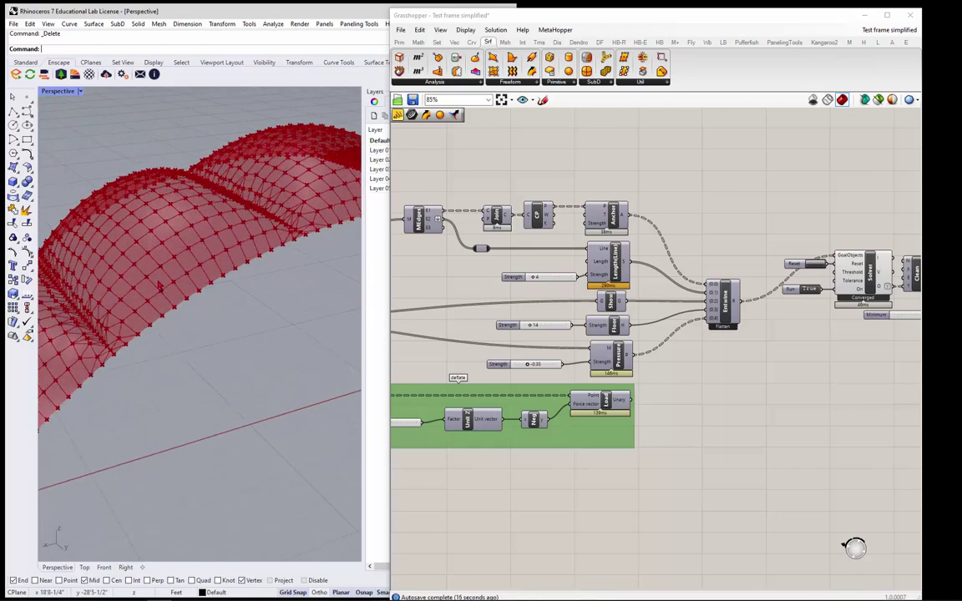
{"action": "right_click_drag", "start_coordinate": [254, 271], "coordinate": [125, 244]}
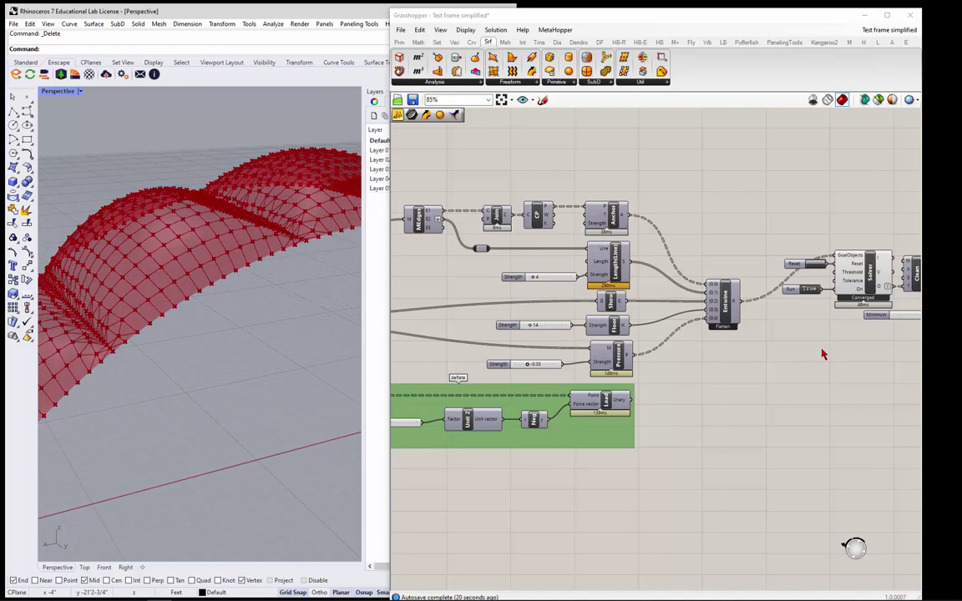
- Inspect the components after the Solver, from Clean and Prune to the line and mesh output panels
{"action": "scroll", "coordinate": [698, 288], "scroll_direction": "down", "scroll_amount": 3}
{"action": "scroll", "coordinate": [880, 285], "scroll_direction": "up", "scroll_amount": 4}
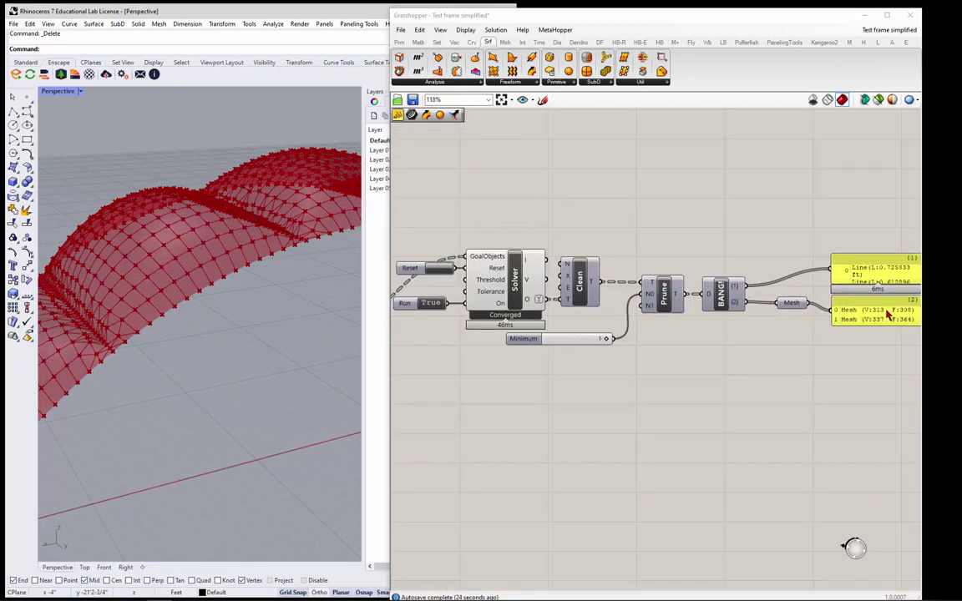
{"action": "scroll", "coordinate": [822, 318], "scroll_direction": "down", "scroll_amount": 6}
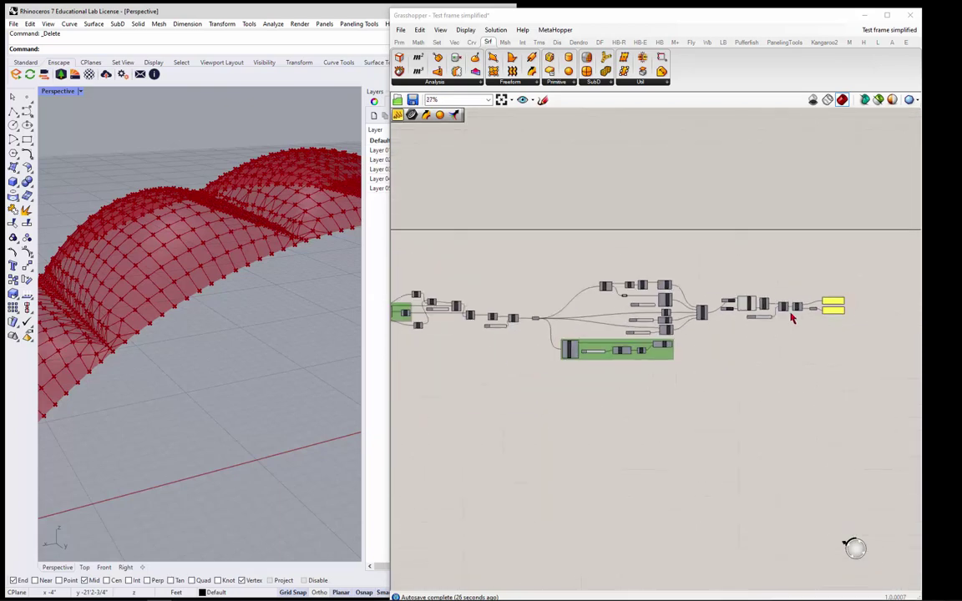
- Bake the Mesh component's output into Rhino with the colour set by layer and the other attributes at their defaults
{"action": "scroll", "coordinate": [792, 320], "scroll_direction": "up", "scroll_amount": 7}
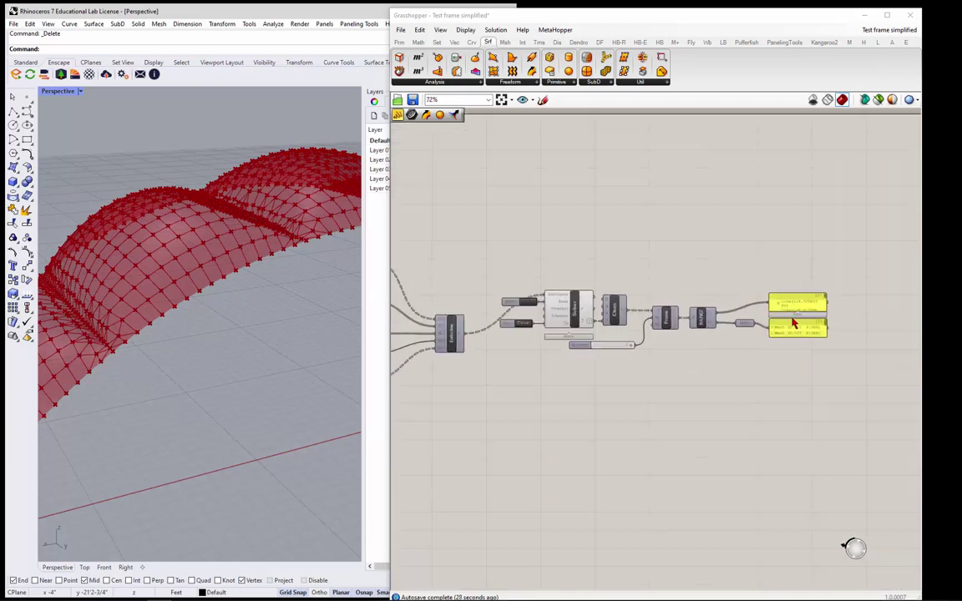
{"action": "left_click", "coordinate": [709, 337]}
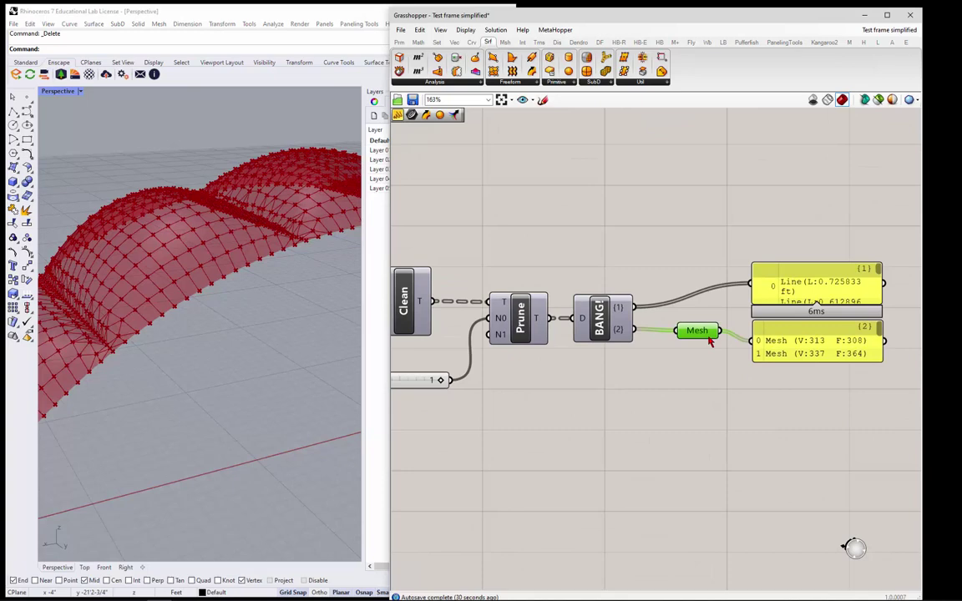
{"action": "right_click", "coordinate": [709, 338]}
{"action": "left_click", "coordinate": [743, 376]}
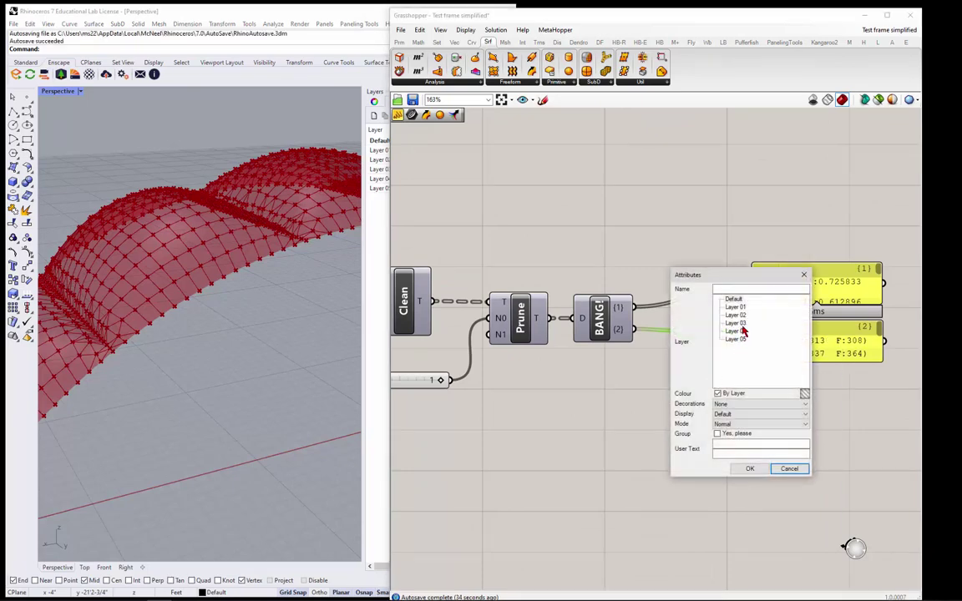
{"action": "left_click", "coordinate": [751, 470]}
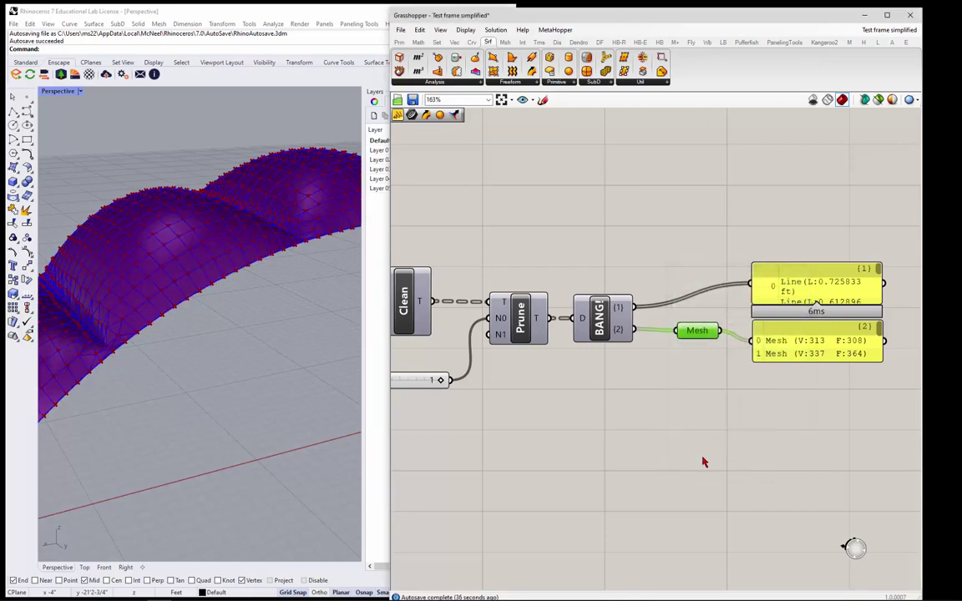
- Hide the preview of the Solver, Clean, Prune, BANG! and Mesh components together with their input toggles and slider
{"action": "scroll", "coordinate": [232, 307], "scroll_direction": "down", "scroll_amount": 3}
{"action": "scroll", "coordinate": [693, 358], "scroll_direction": "down", "scroll_amount": 5}
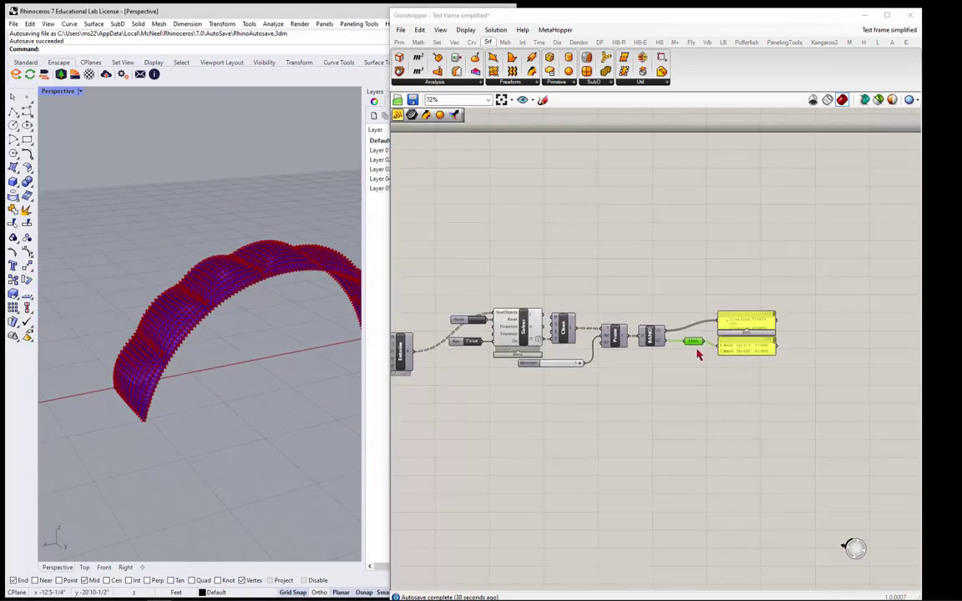
{"action": "left_click_drag", "start_coordinate": [598, 314], "coordinate": [702, 391]}
{"action": "middle_click", "coordinate": [690, 385]}
{"action": "left_click", "coordinate": [718, 349]}
- Examine the baked arch mesh from several angles, looking closely at the crease where two bulging segments meet
{"action": "left_click", "coordinate": [271, 333]}
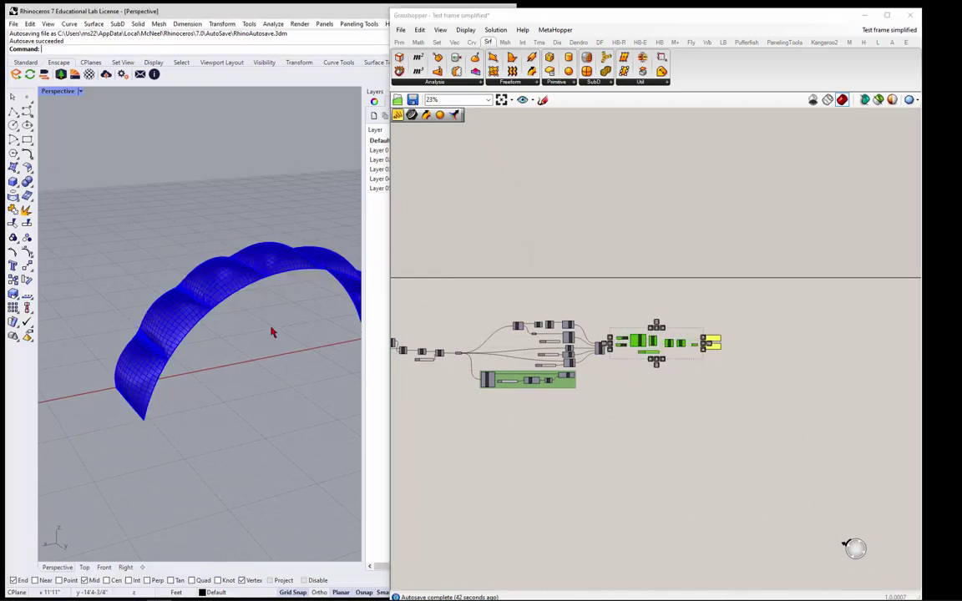
{"action": "right_click_drag", "start_coordinate": [243, 343], "coordinate": [293, 322]}
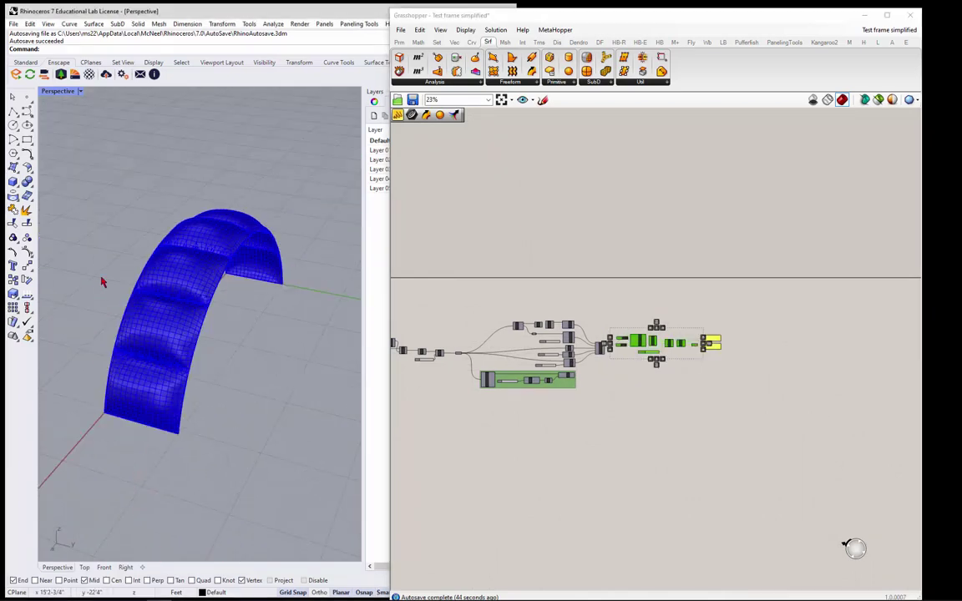
{"action": "scroll", "coordinate": [196, 292], "scroll_direction": "up", "scroll_amount": 6}
{"action": "right_click_drag", "start_coordinate": [184, 283], "coordinate": [327, 295]}
{"action": "right_click_drag", "start_coordinate": [224, 354], "coordinate": [218, 364]}
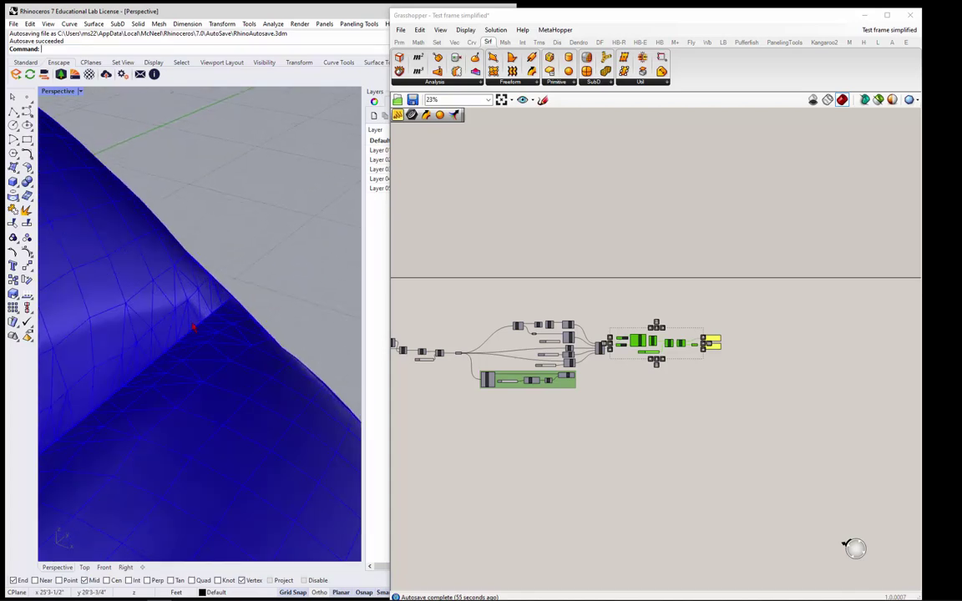
{"action": "right_click_drag", "start_coordinate": [189, 326], "coordinate": [334, 326]}
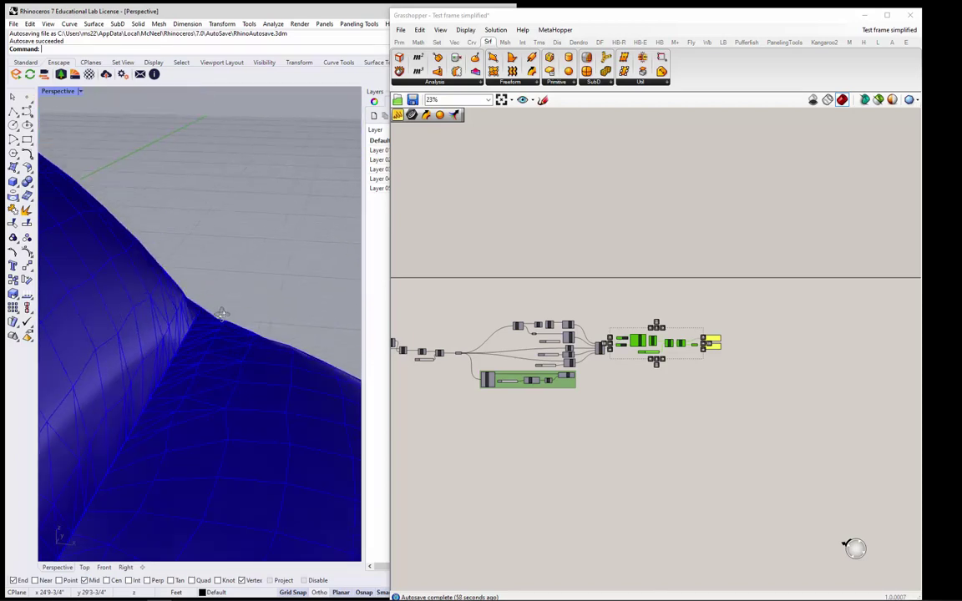